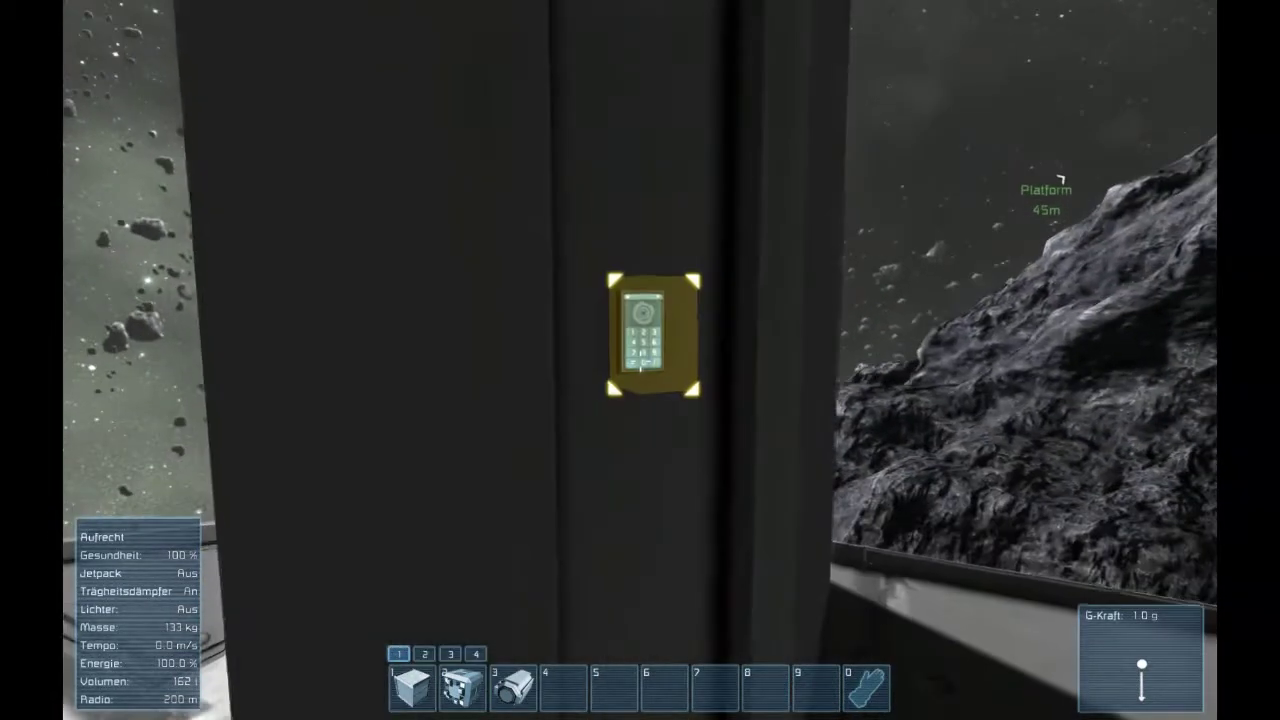
Leave Piston 6's terminal and look up at the piston gate and the overhead beam's end
key(k)
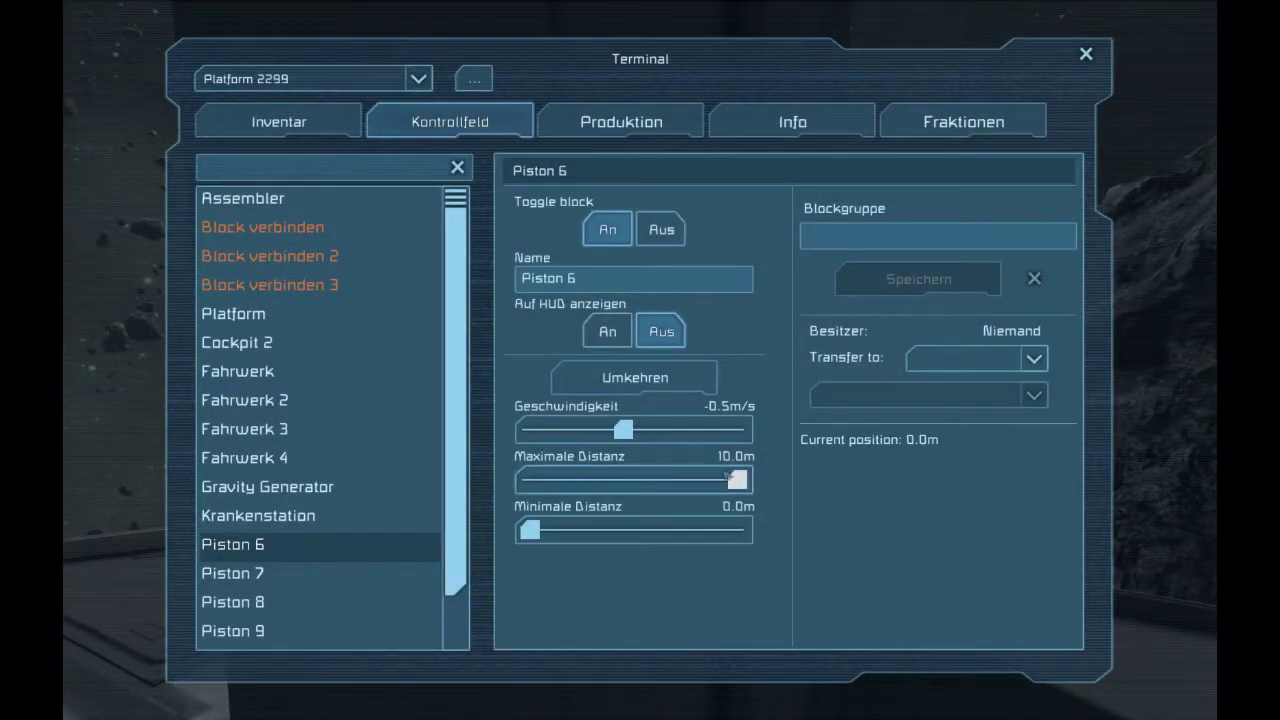
key(Escape)
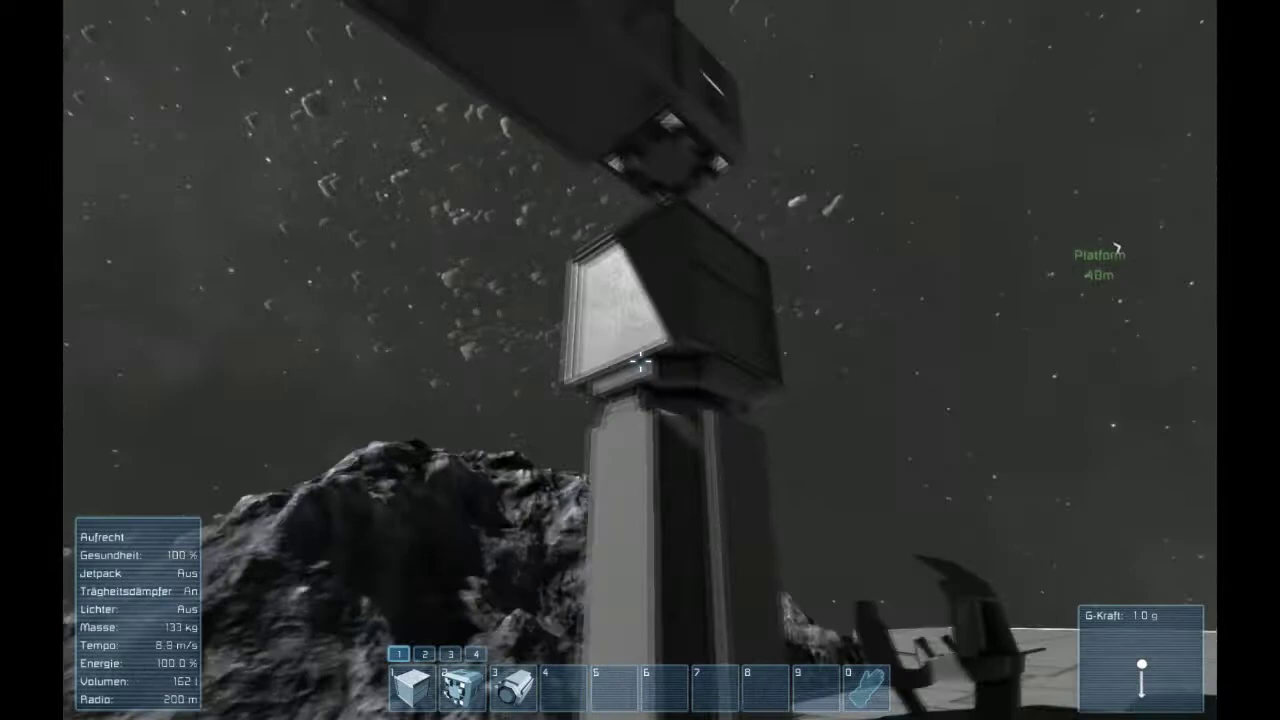
drag(640, 360, 640, 360)
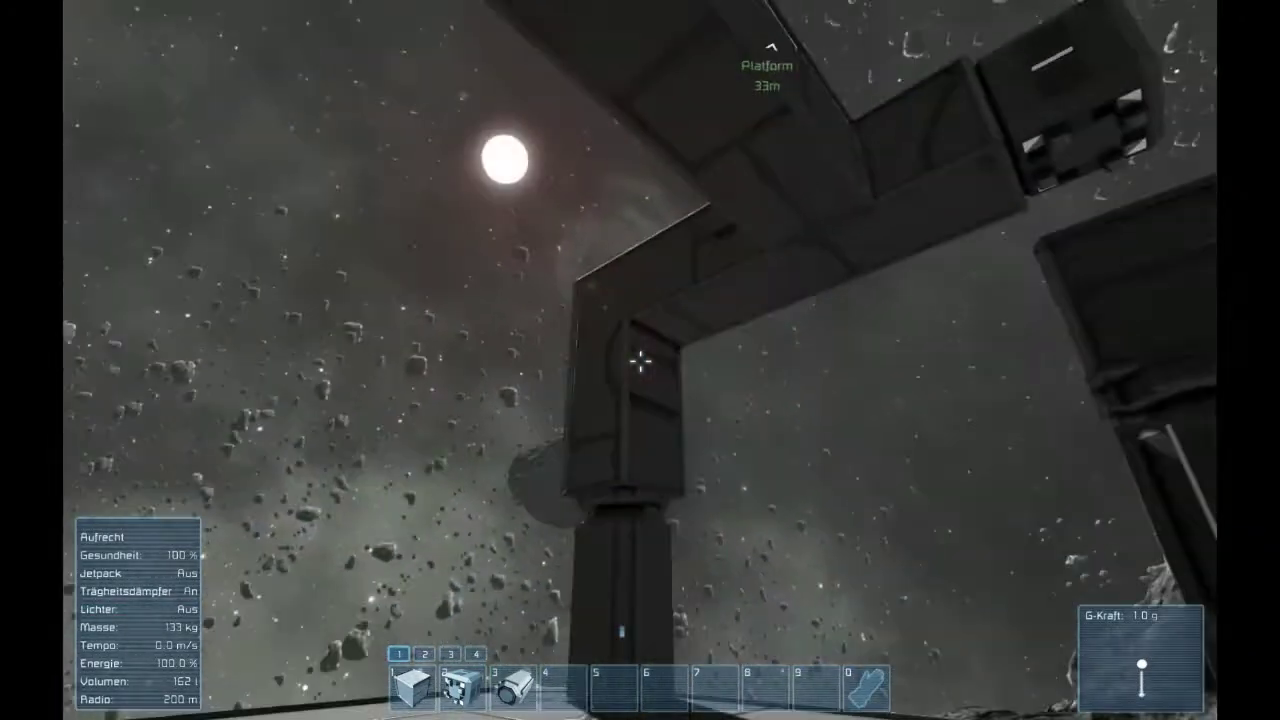
key(s)
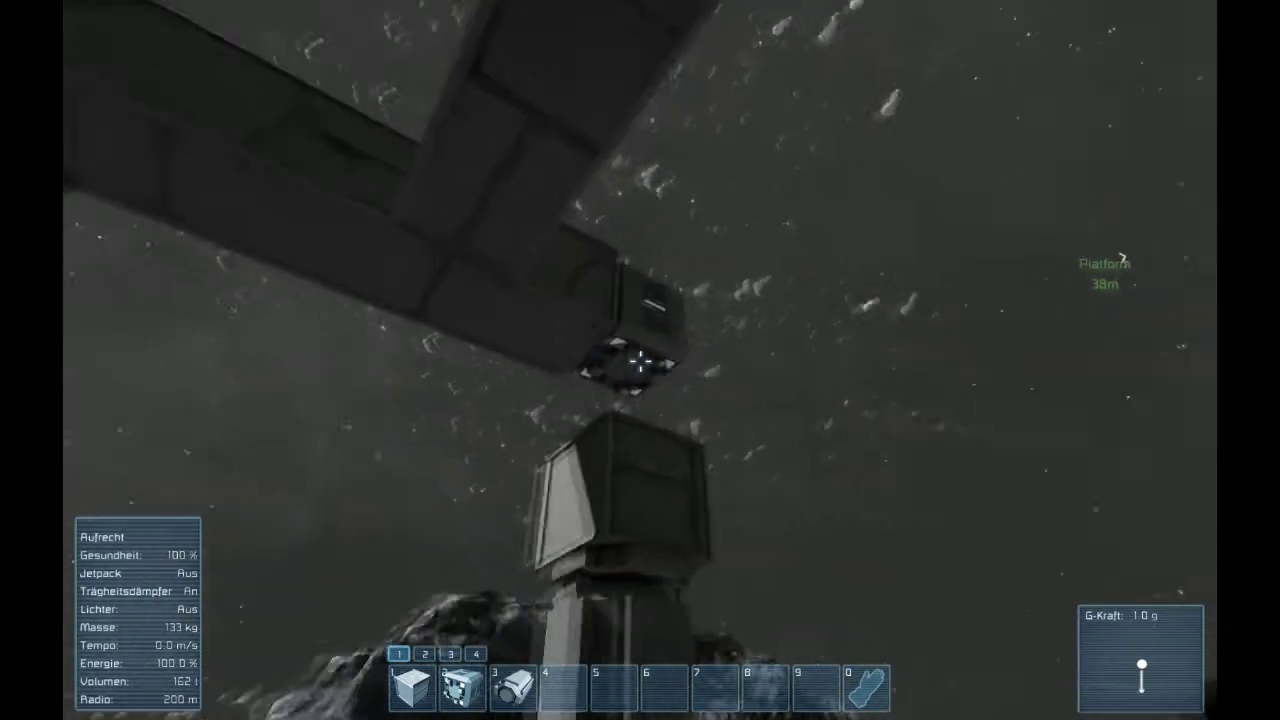
drag(640, 360, 640, 360)
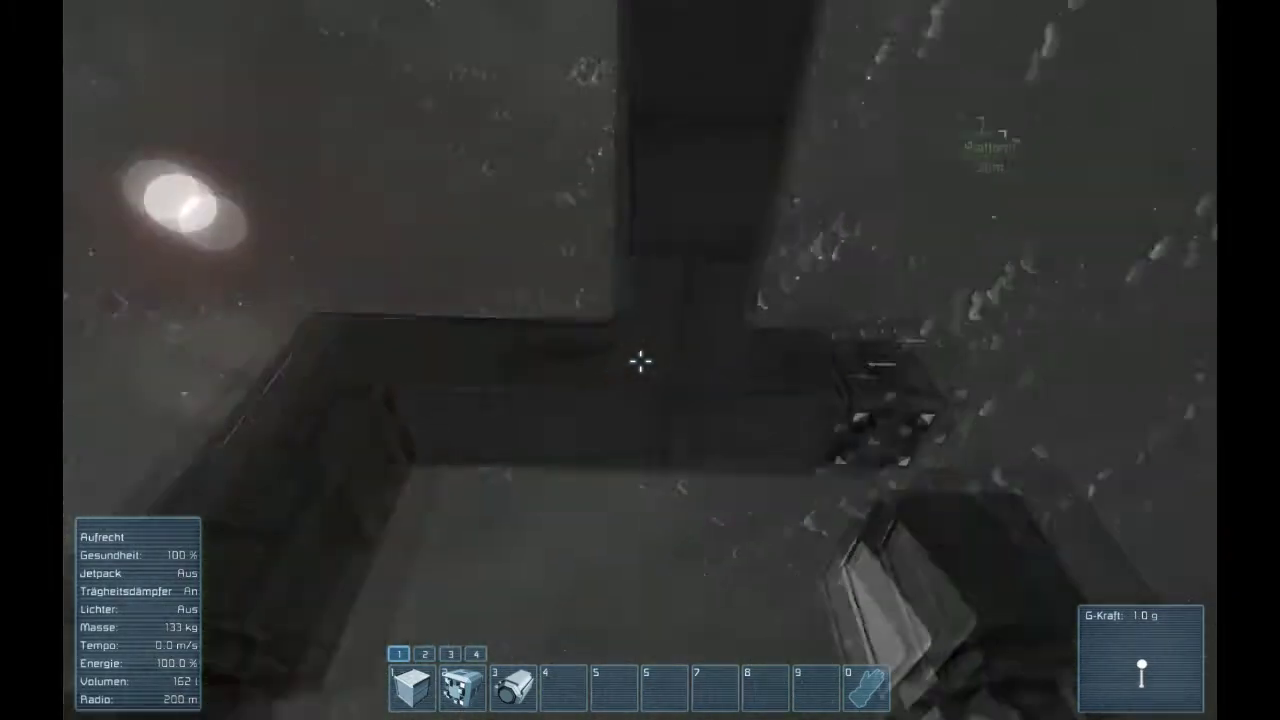
Walk around the column to its panel and bring up the piston terminal
key(w)
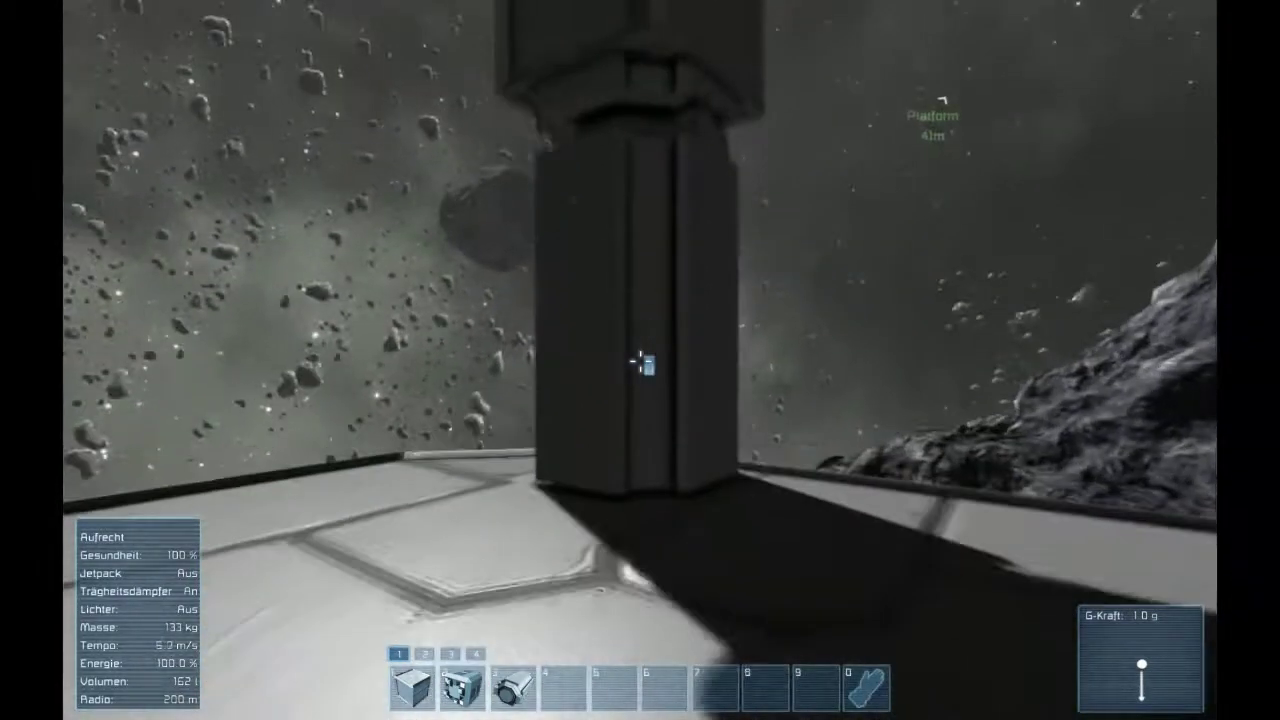
key(w)
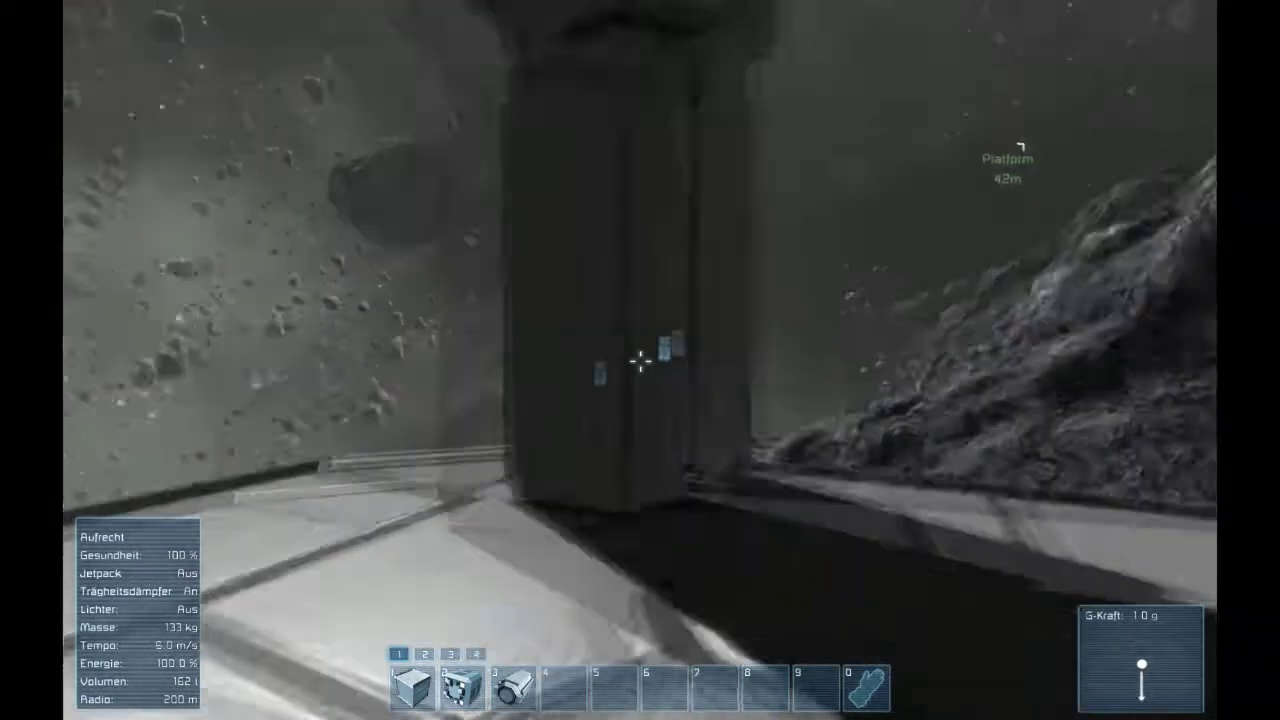
key(f)
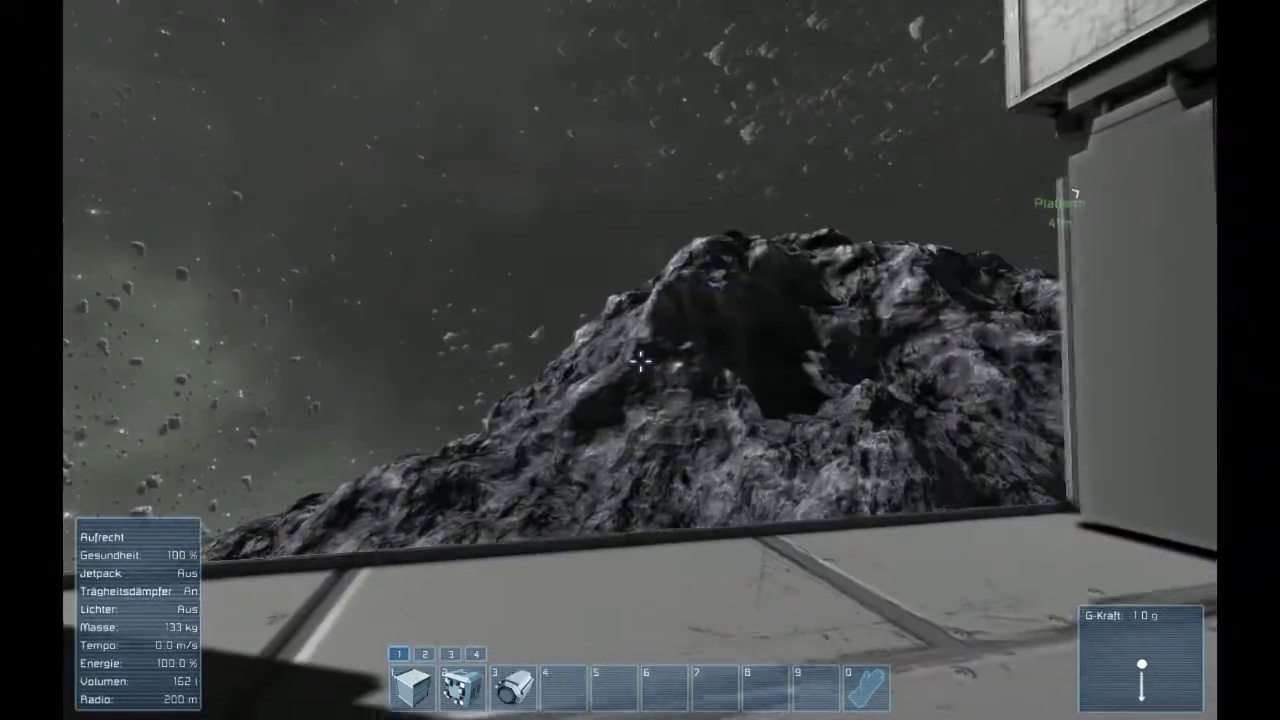
Turn on the jetpack and place a merge block from slot 2 on the grey column
key(x)
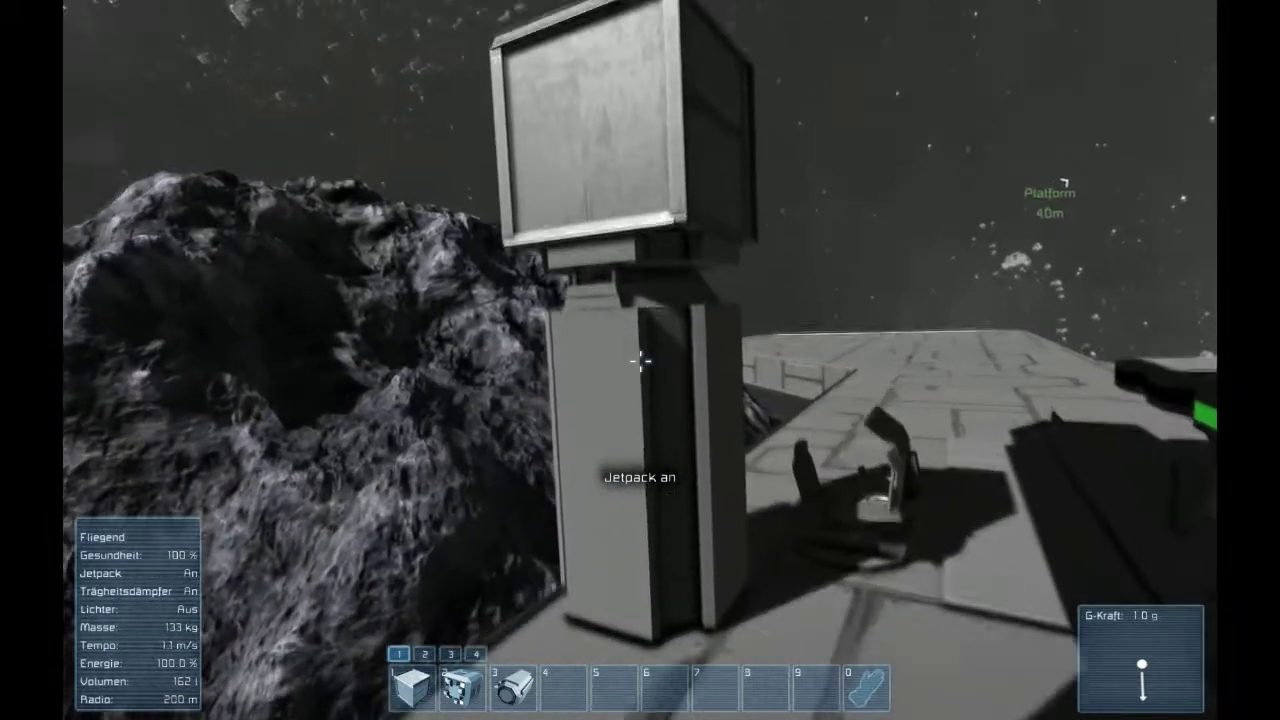
key(2)
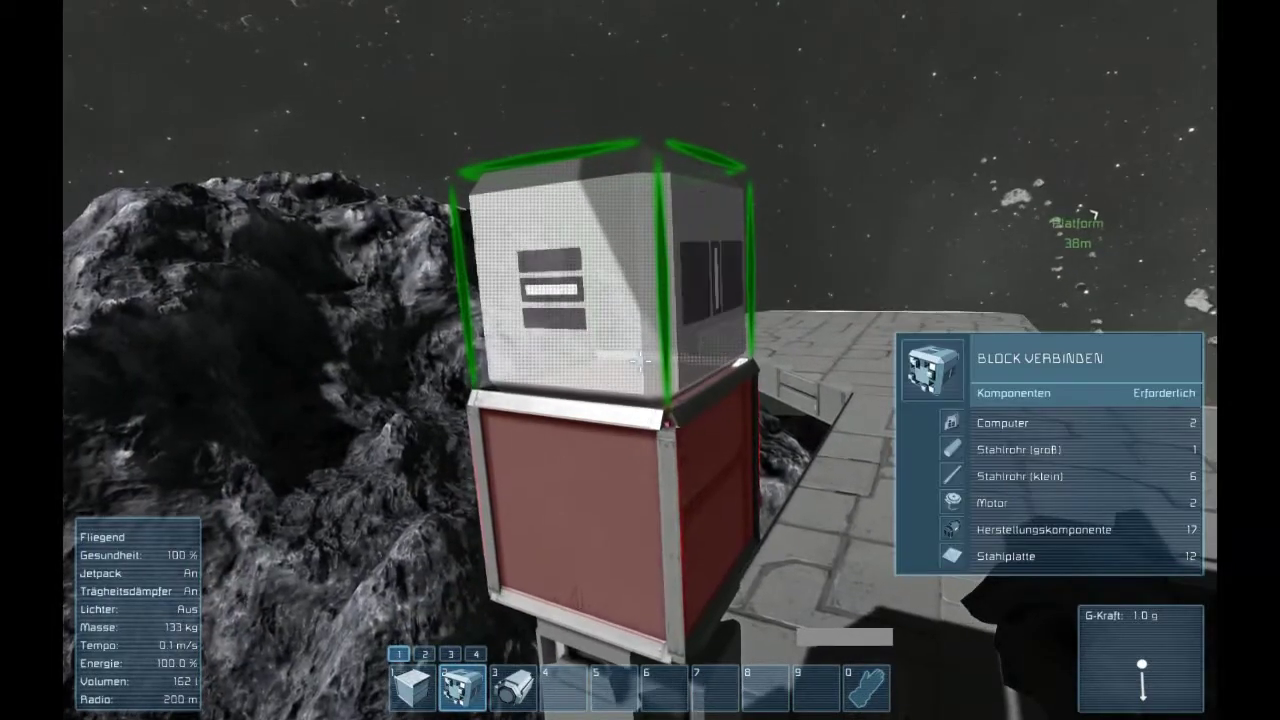
click(640, 360)
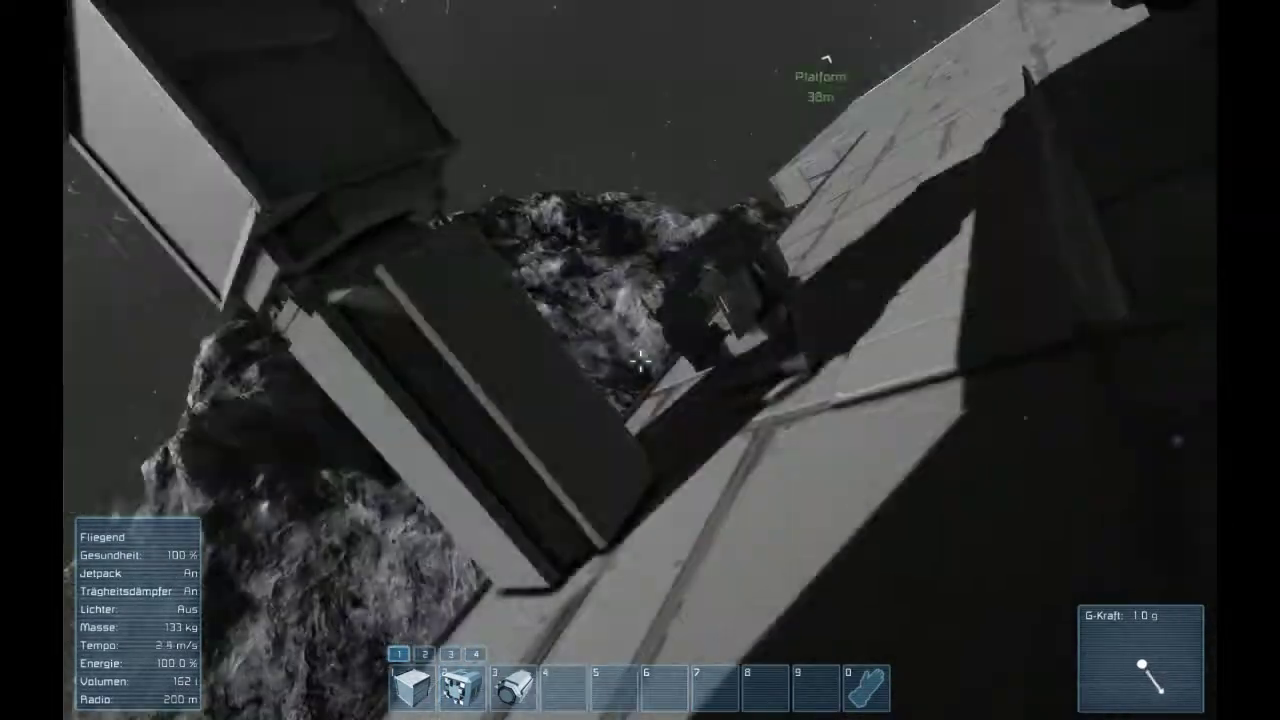
Check the terminal settings of Piston 7 and Piston 6 at the column's panel
key(2)
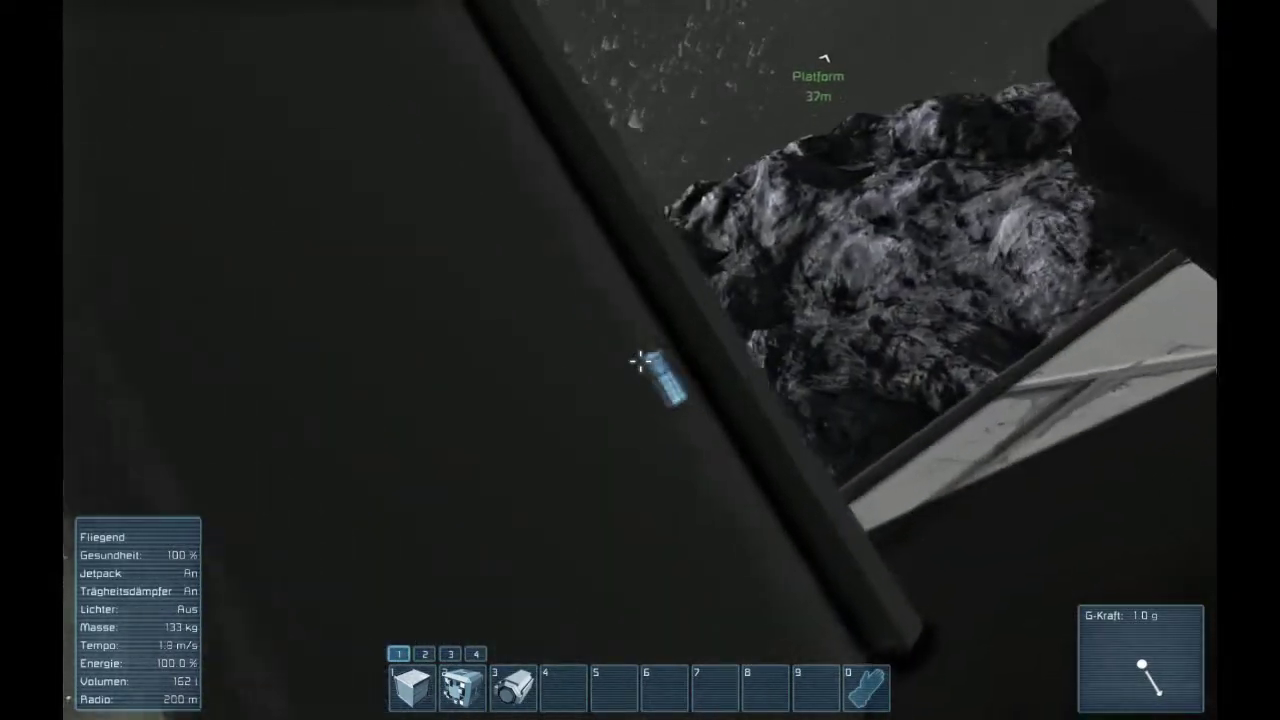
key(k)
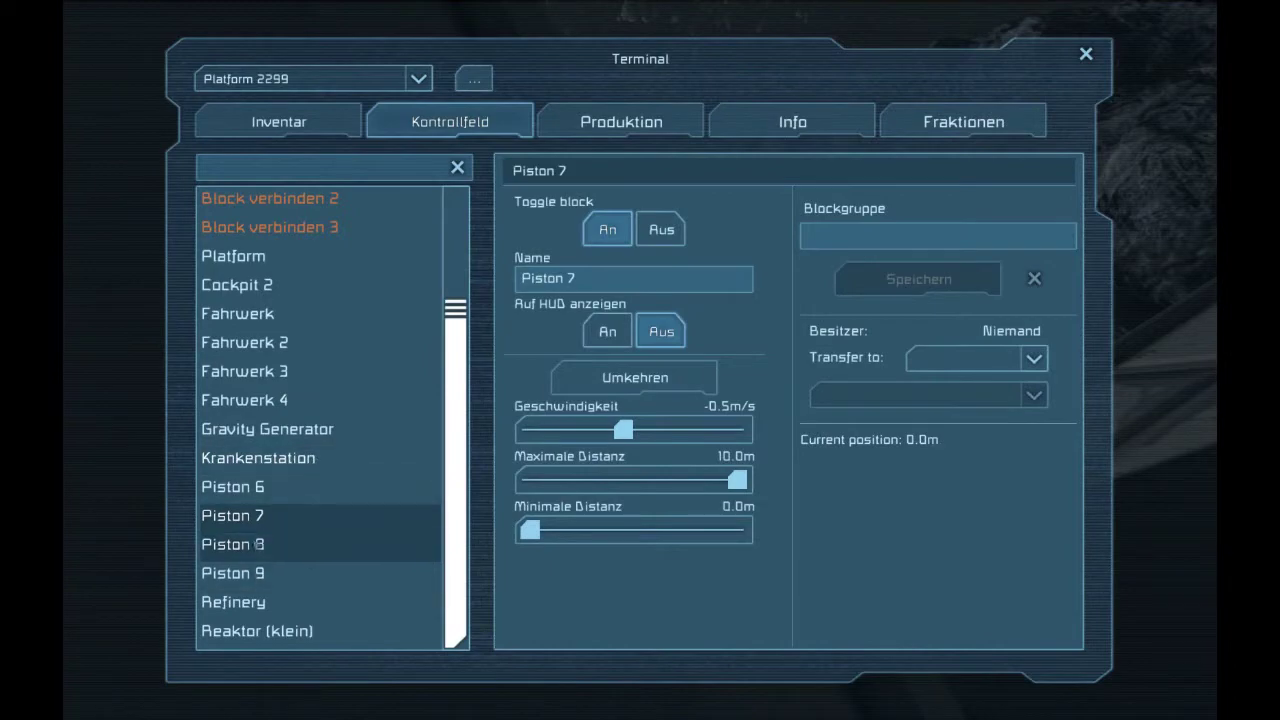
key(Escape)
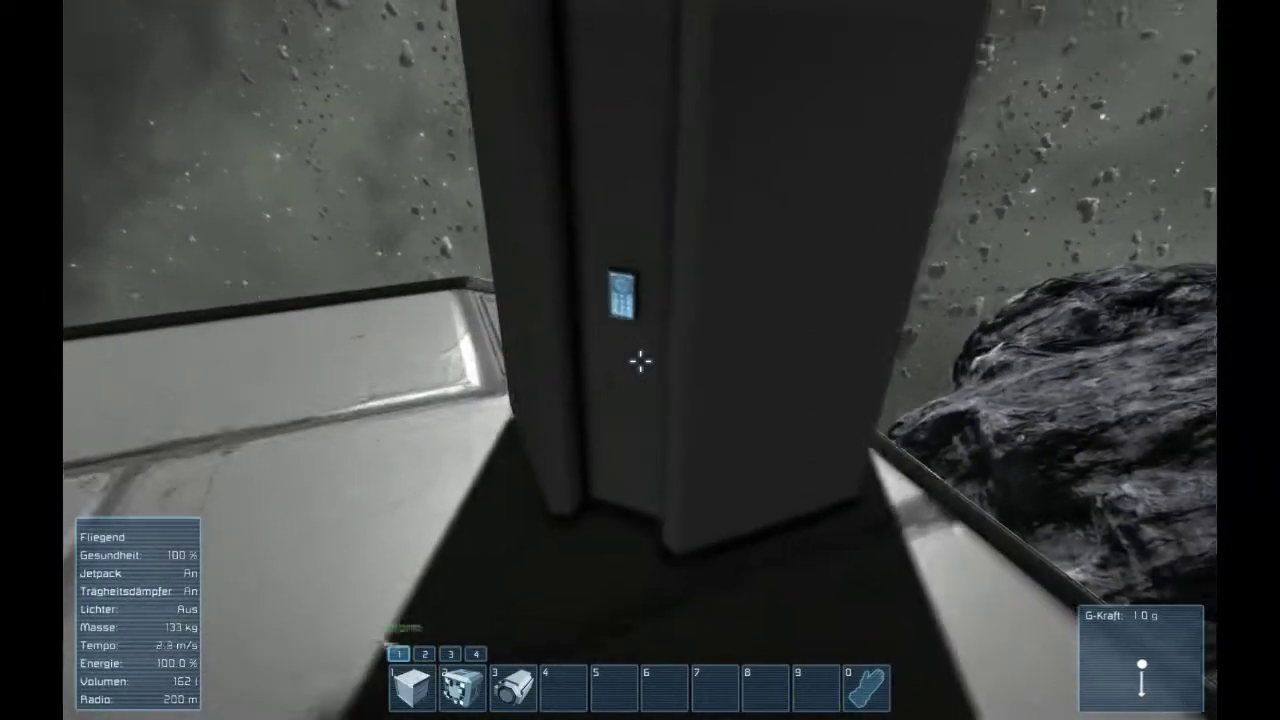
key(k)
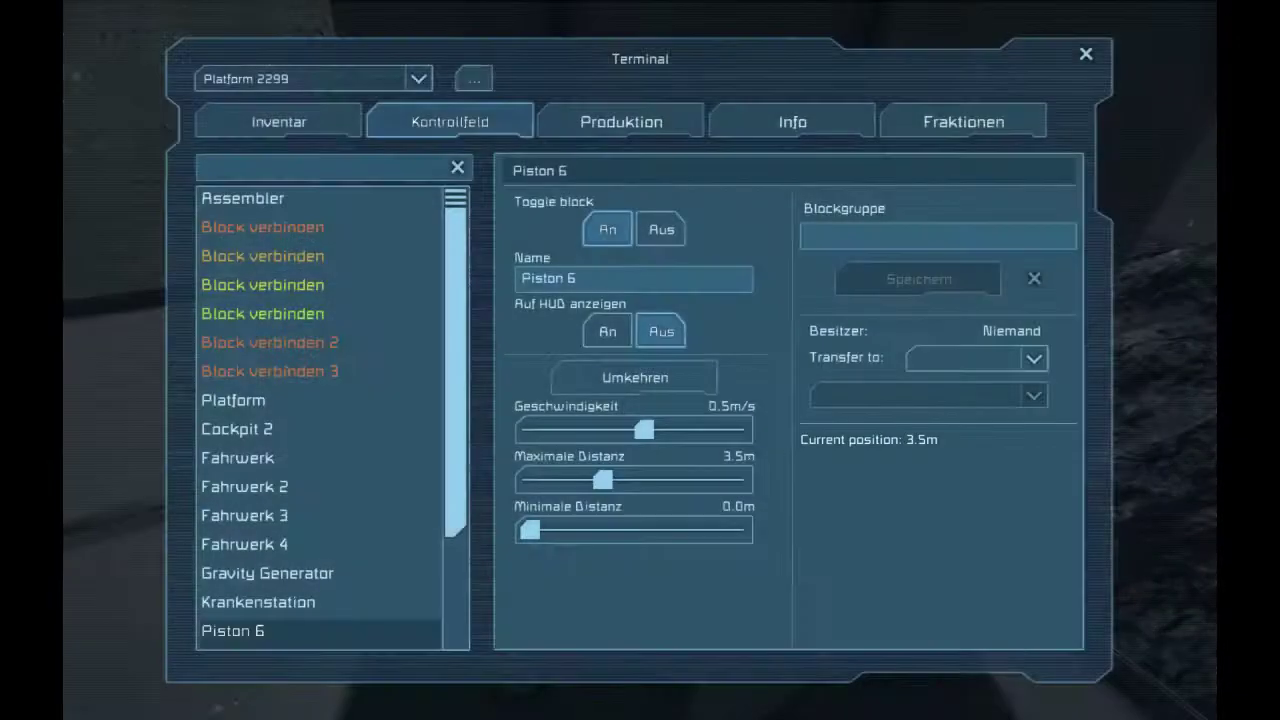
scroll(420, 480, down, 5)
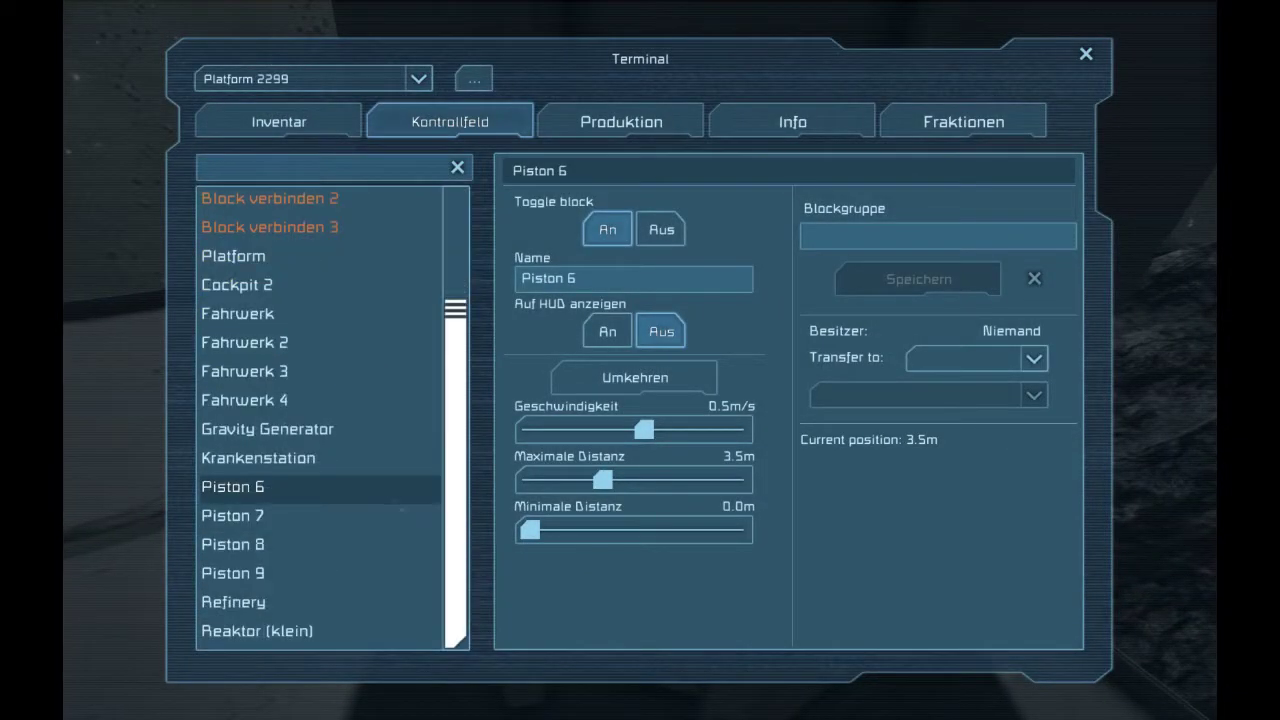
key(Escape)
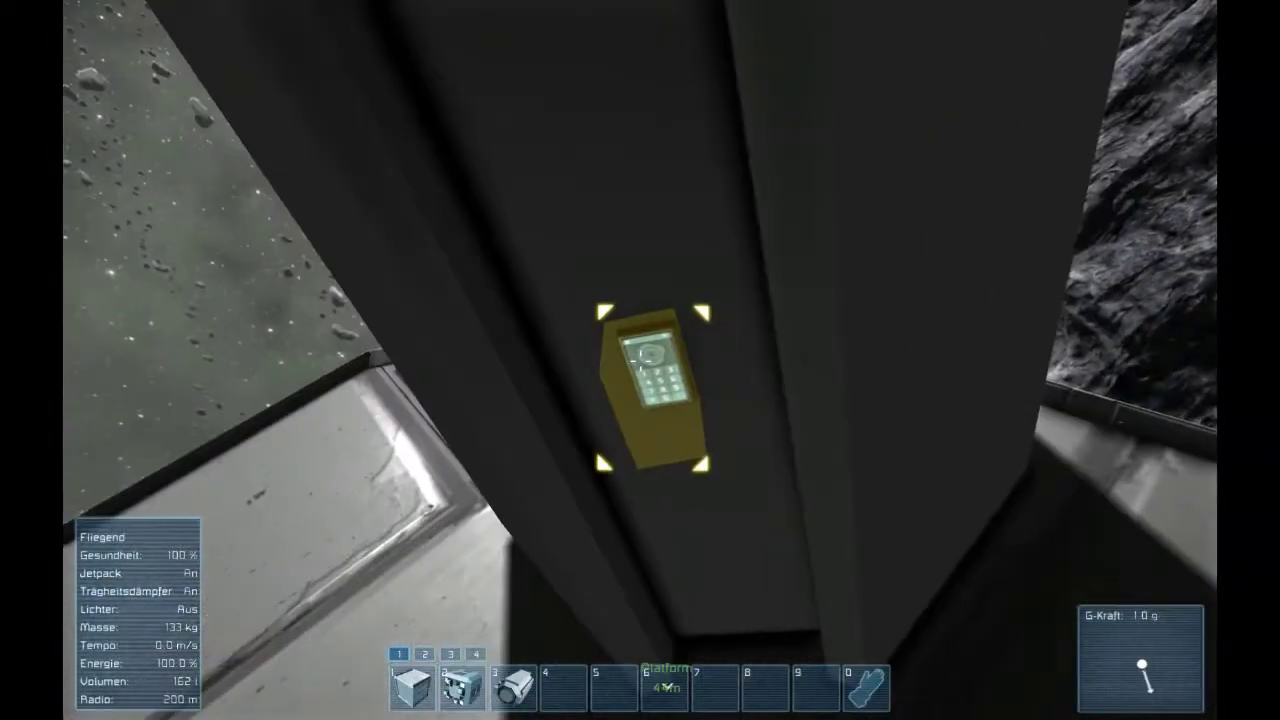
Select Pistons 7, 8 and 9 together for a shared 3.5 m maximum distance
key(k)
scroll(320, 480, down, 5)
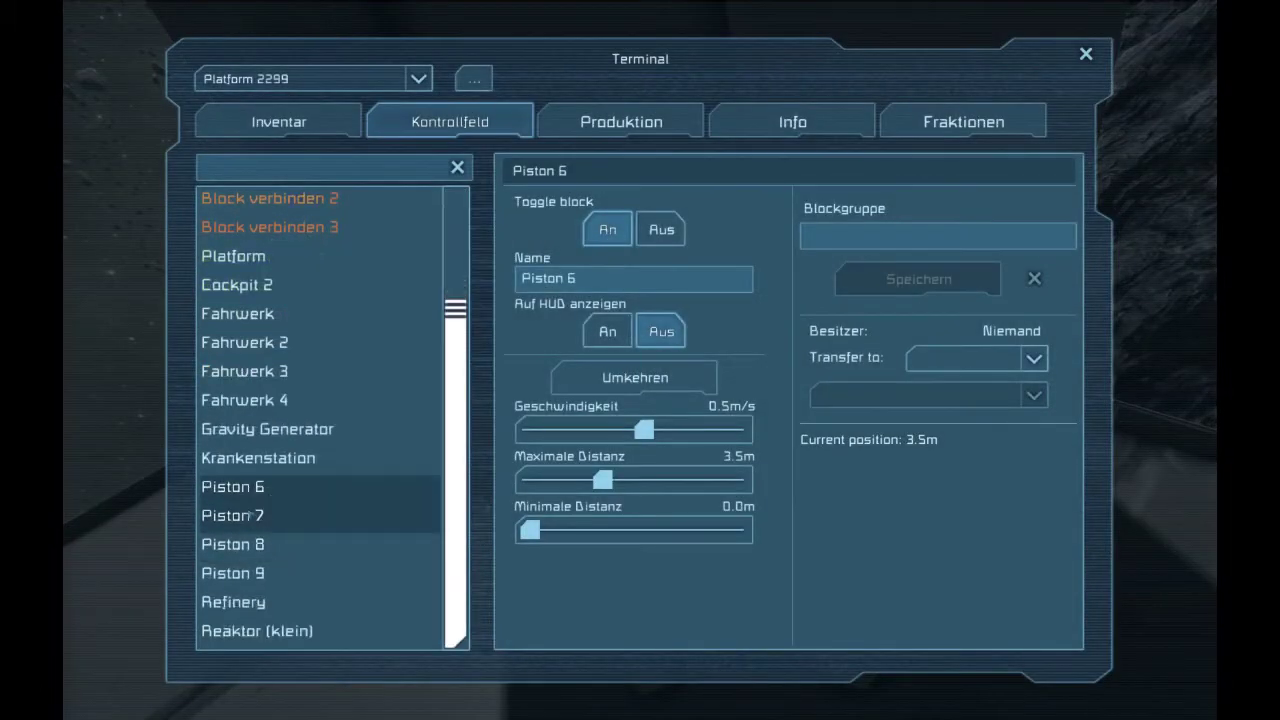
click(250, 515)
shift+click(258, 572)
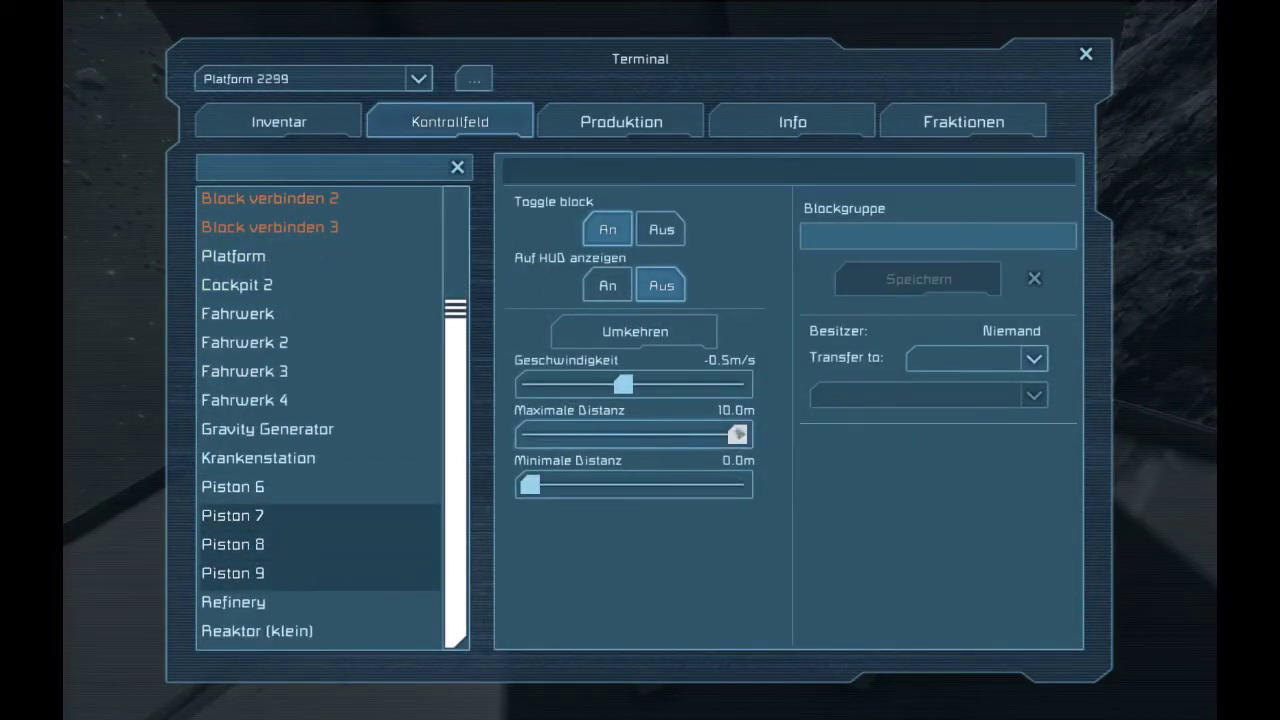
drag(738, 433, 693, 434)
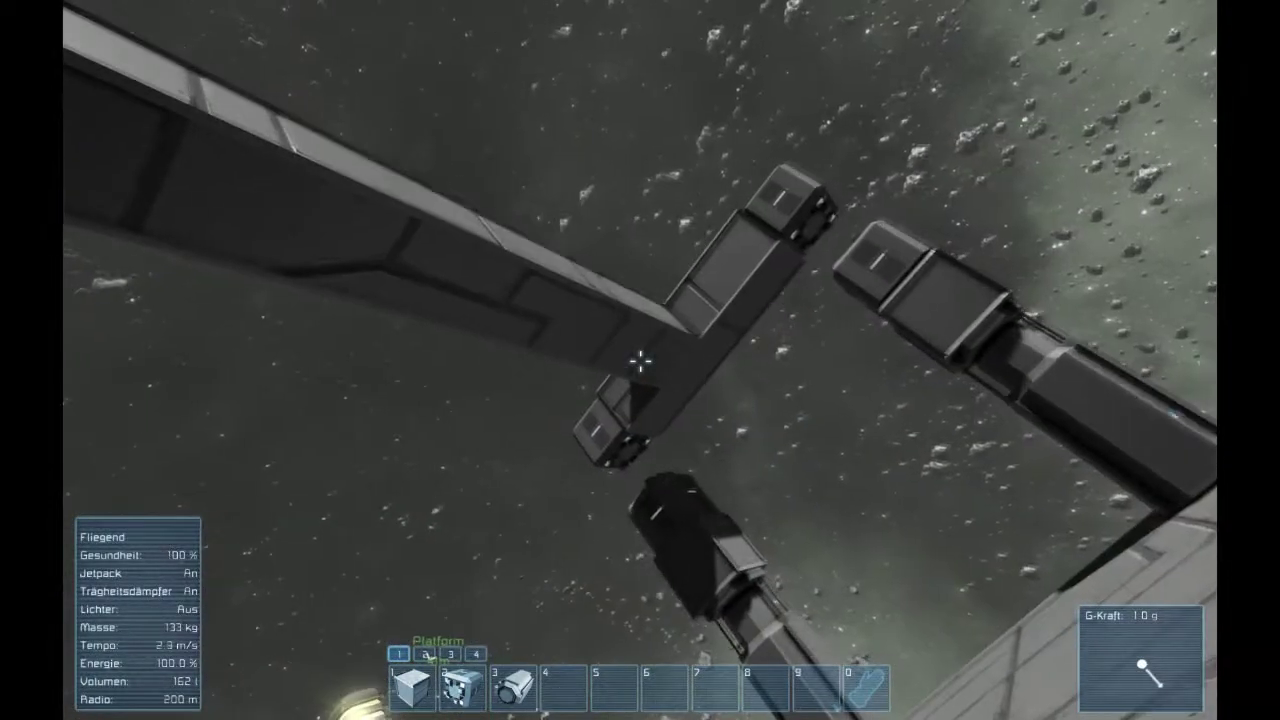
Fly back from the overhead beam, past both piston arches, to the pillar's panel
key(s)
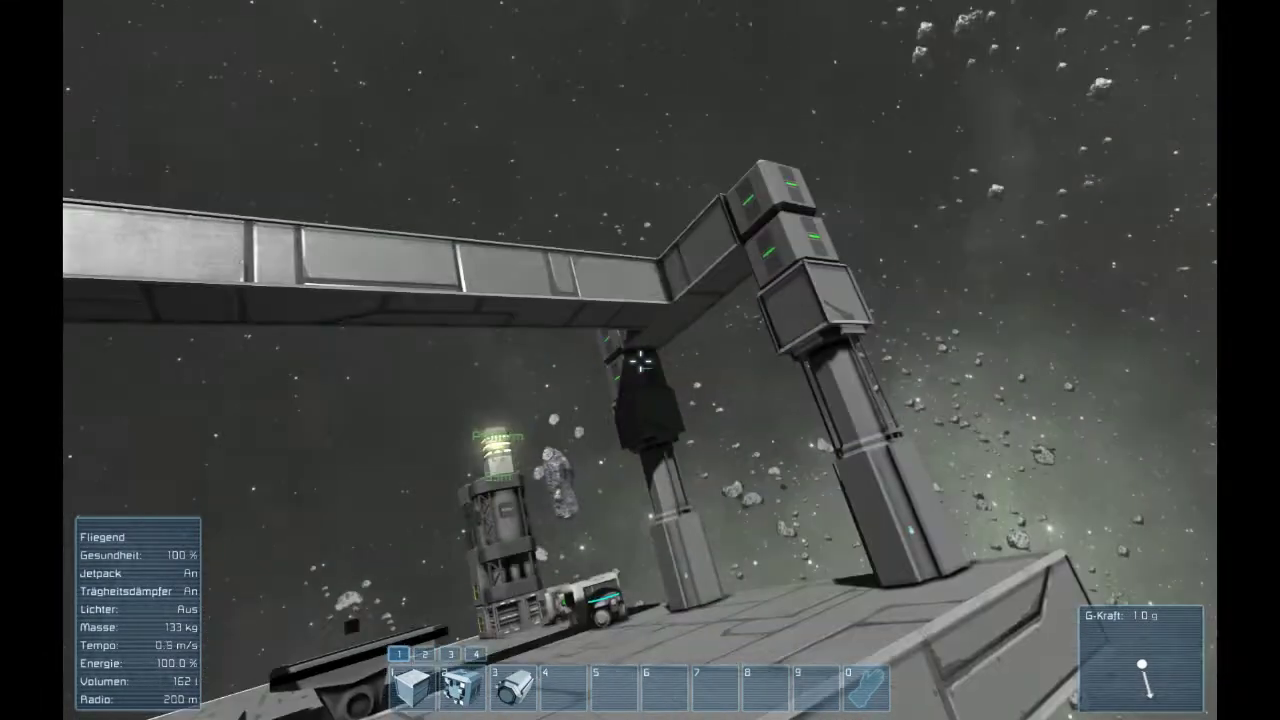
key(w)
key(w)
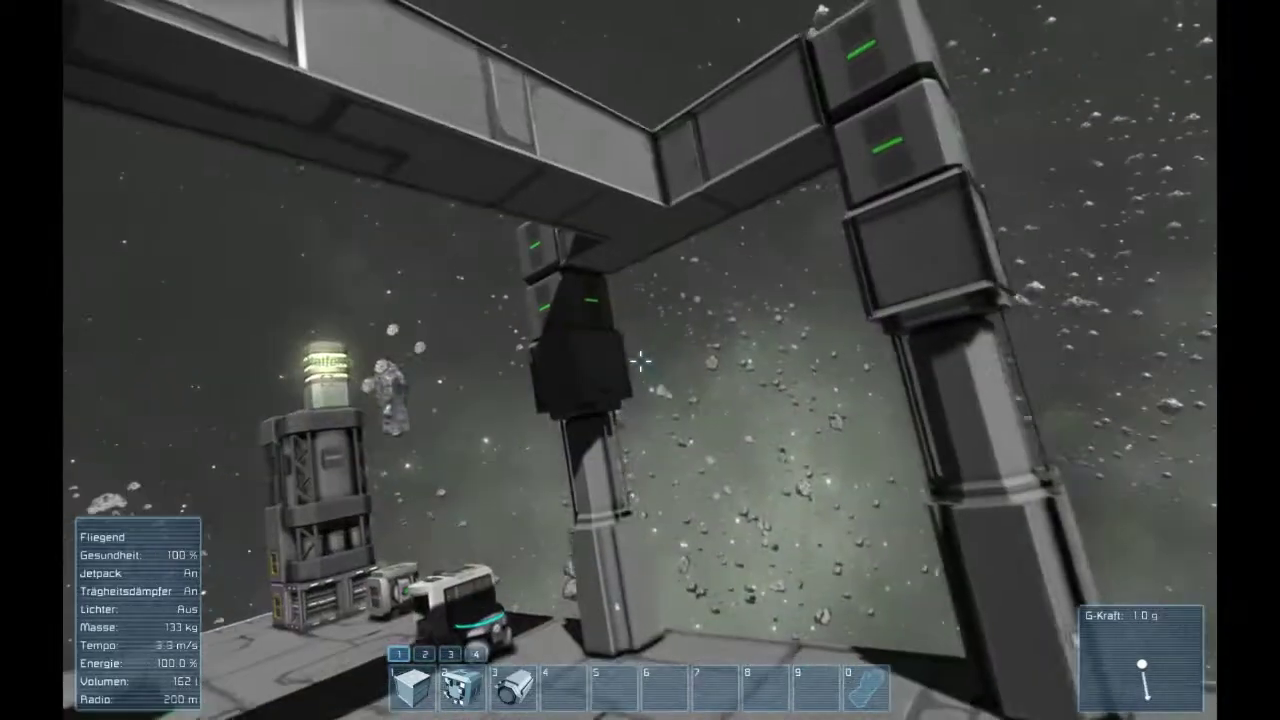
key(w)
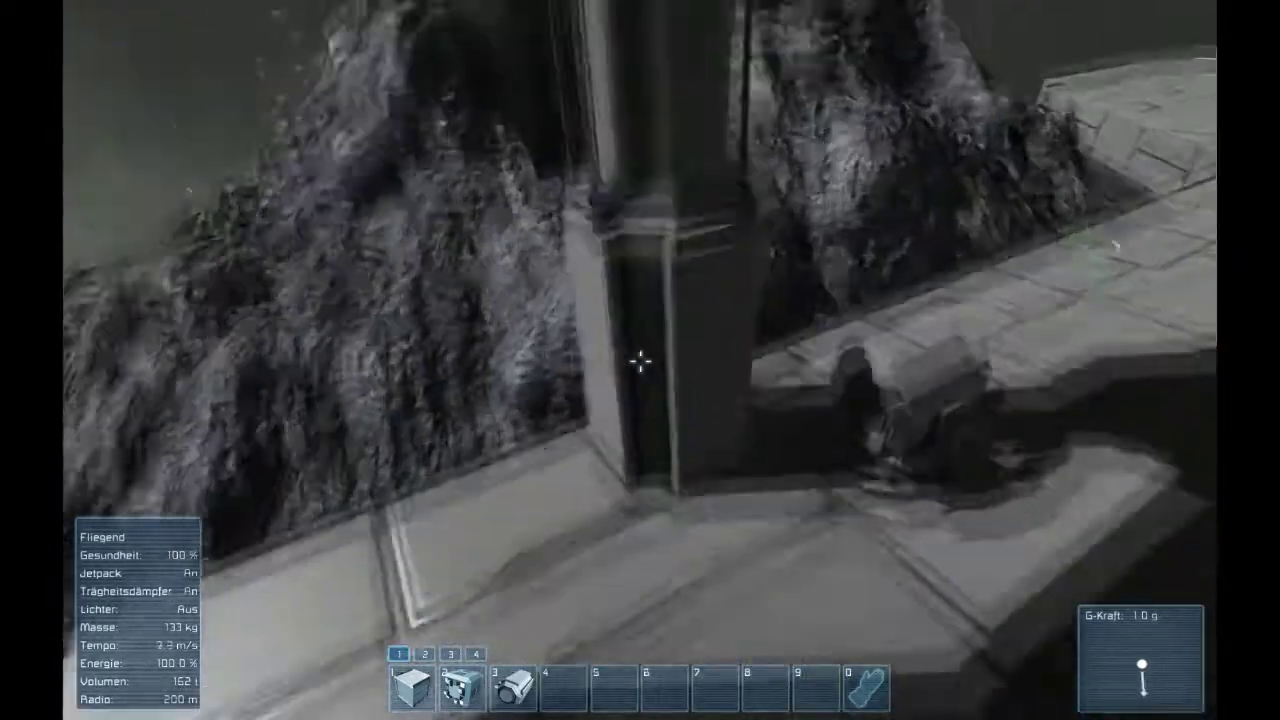
key(w)
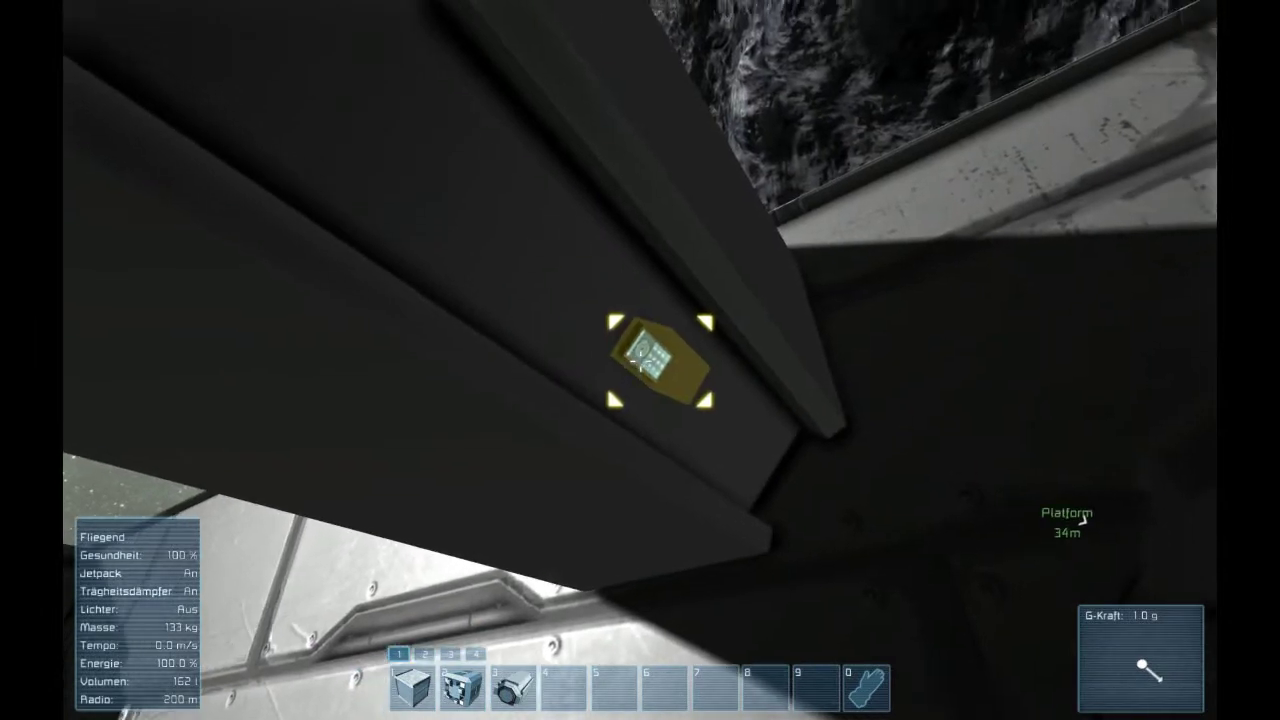
Reverse Piston 7 to -0.2 m/s and bring its terminal settings back up
key(k)
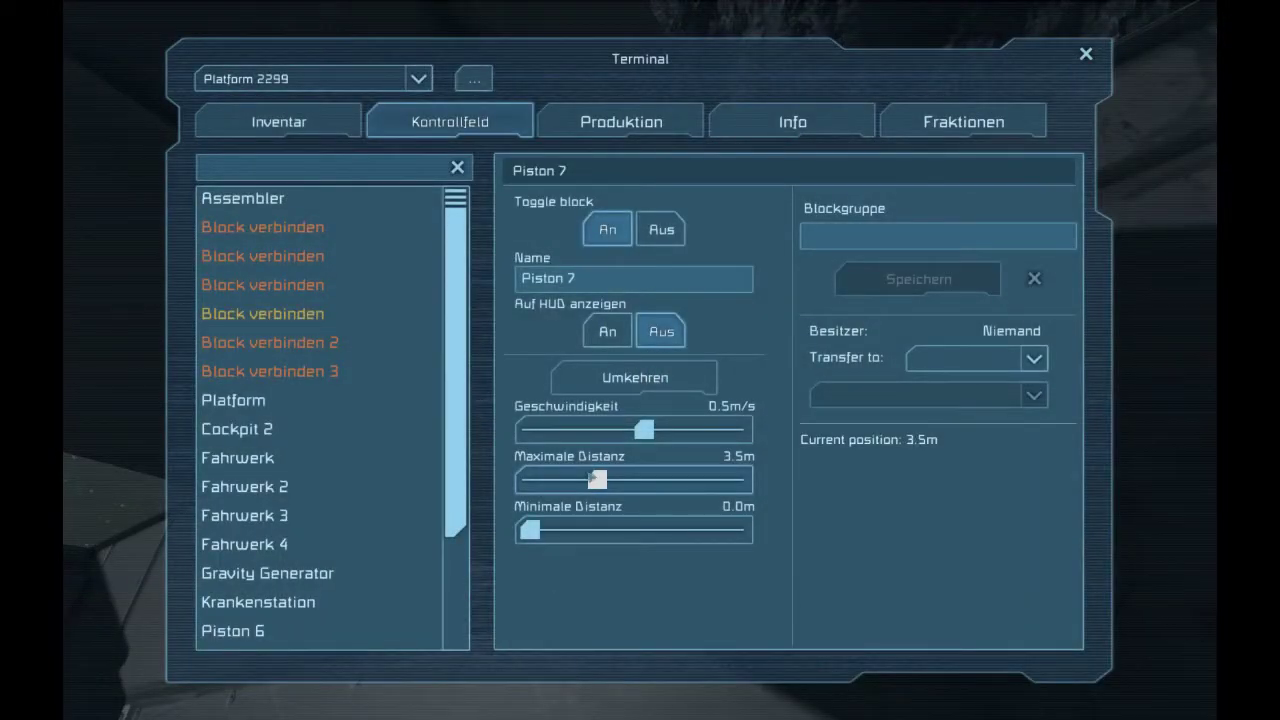
click(650, 380)
key(Escape)
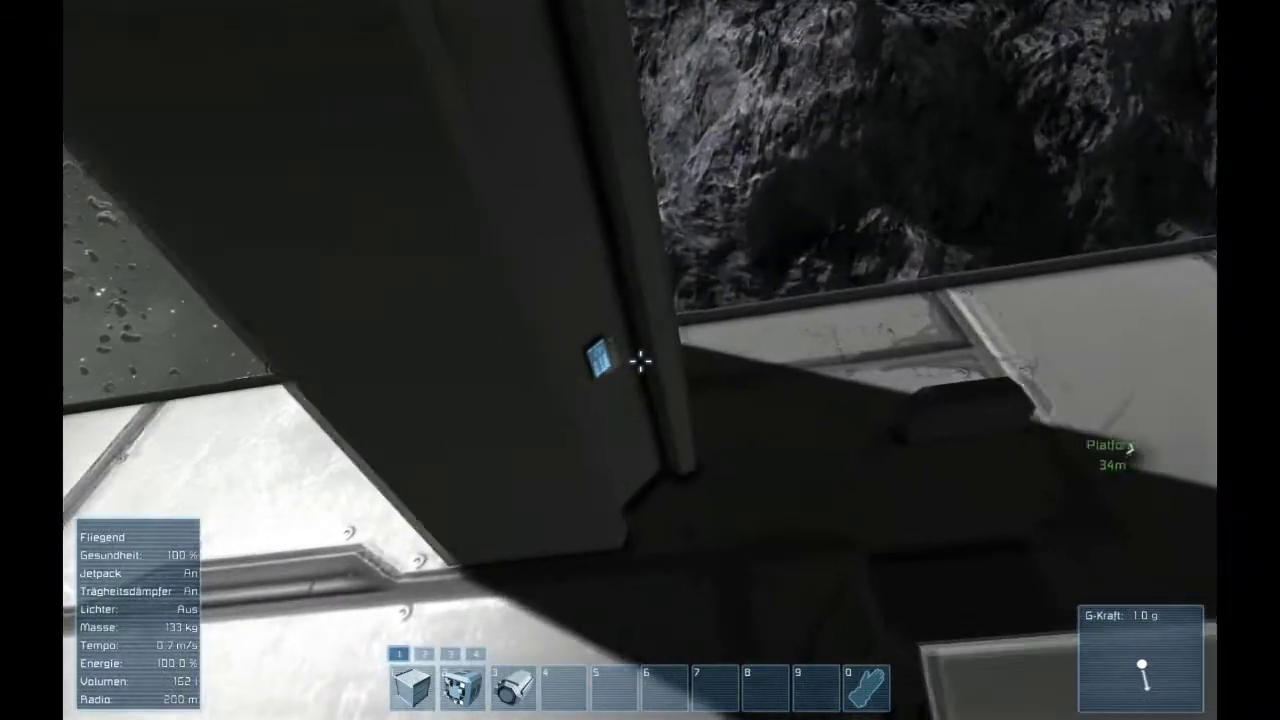
key(k)
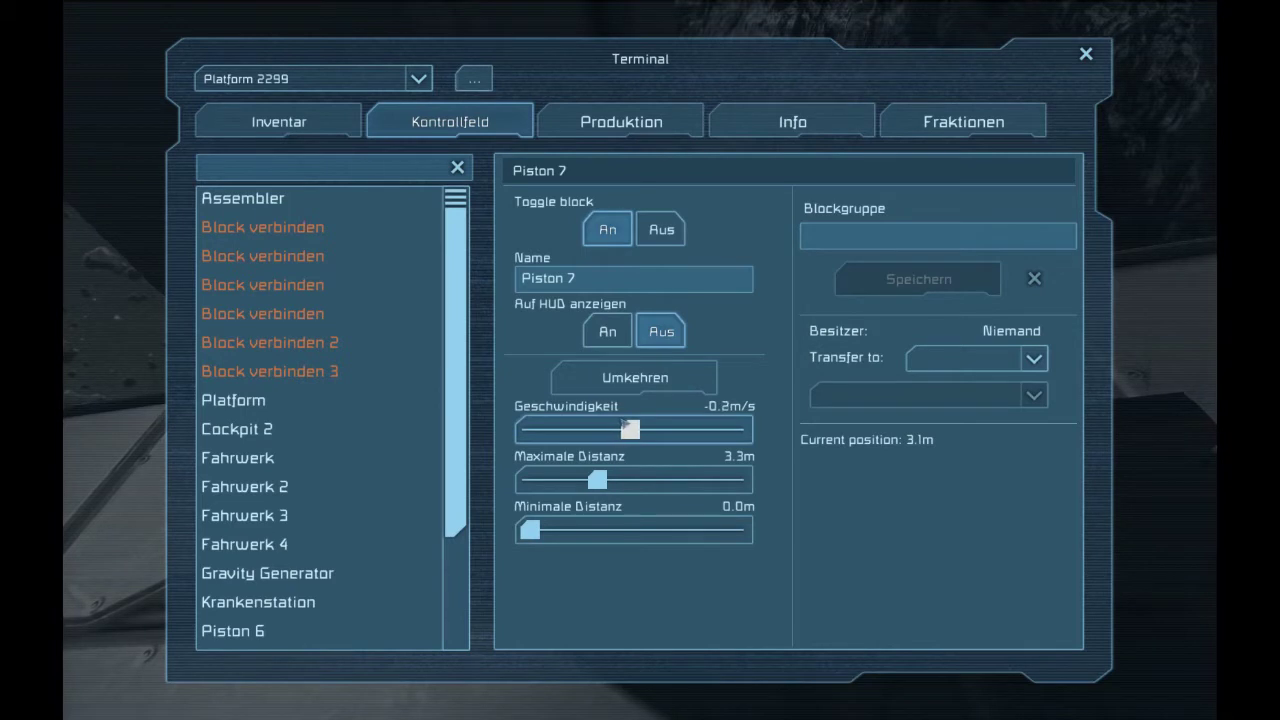
scroll(300, 450, down, 5)
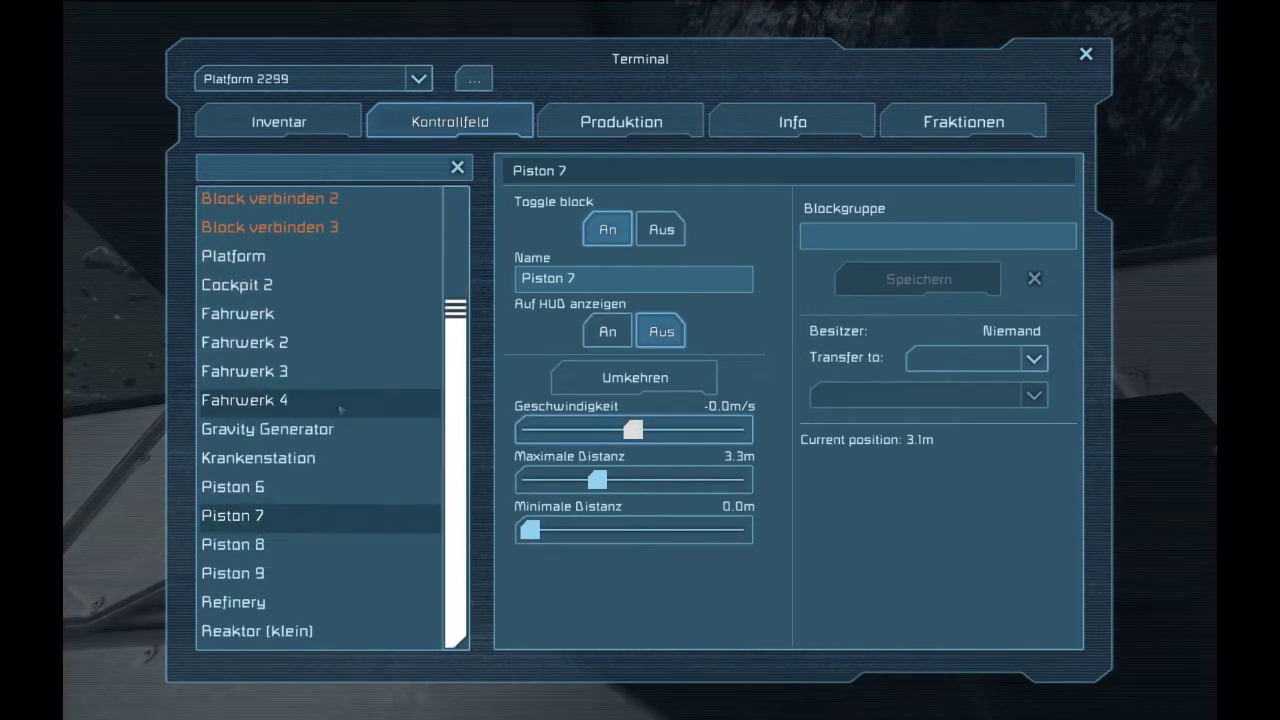
Select Pistons 6–9 and set their speed to -0.4 m/s before returning to the game
click(233, 488)
shift+click(240, 572)
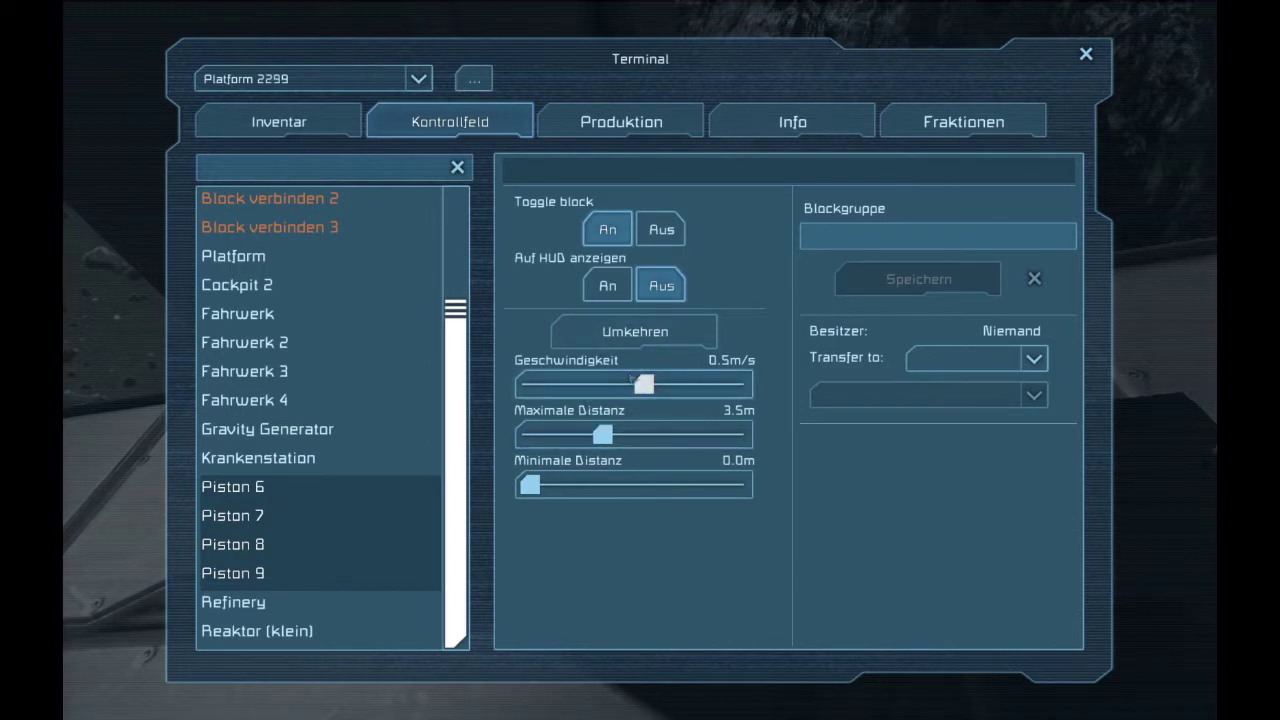
drag(643, 384, 630, 384)
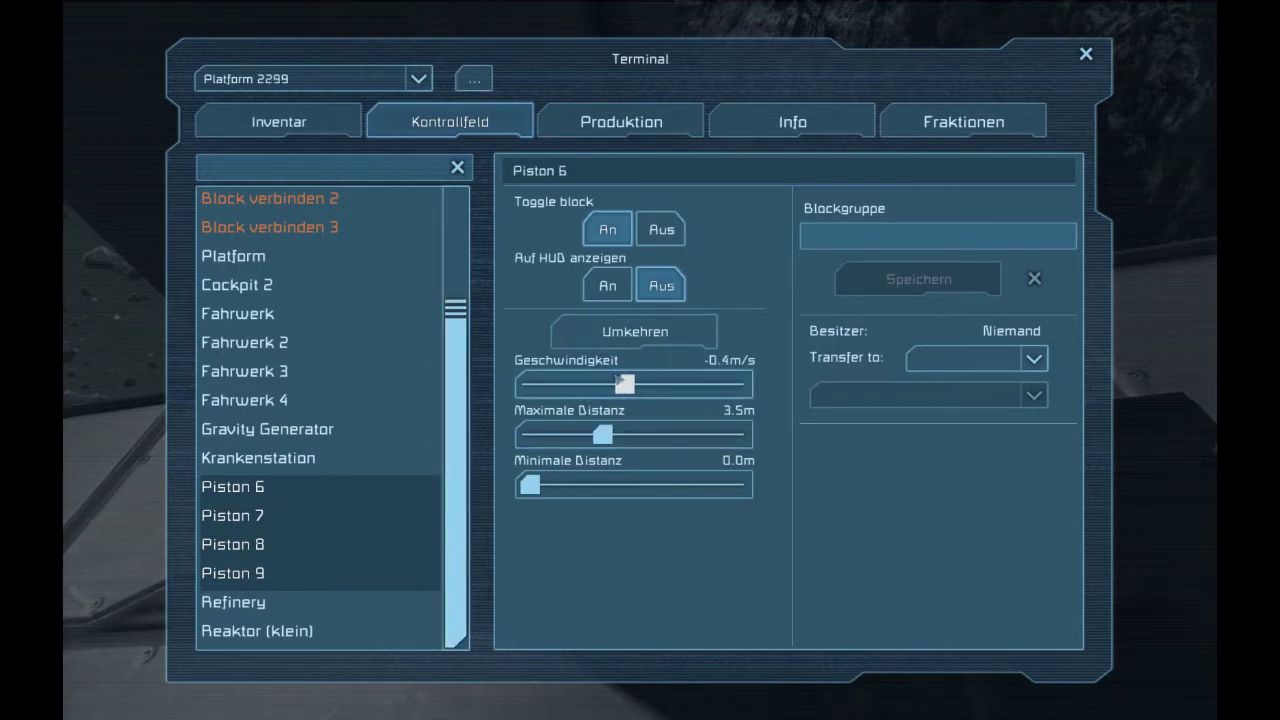
key(Escape)
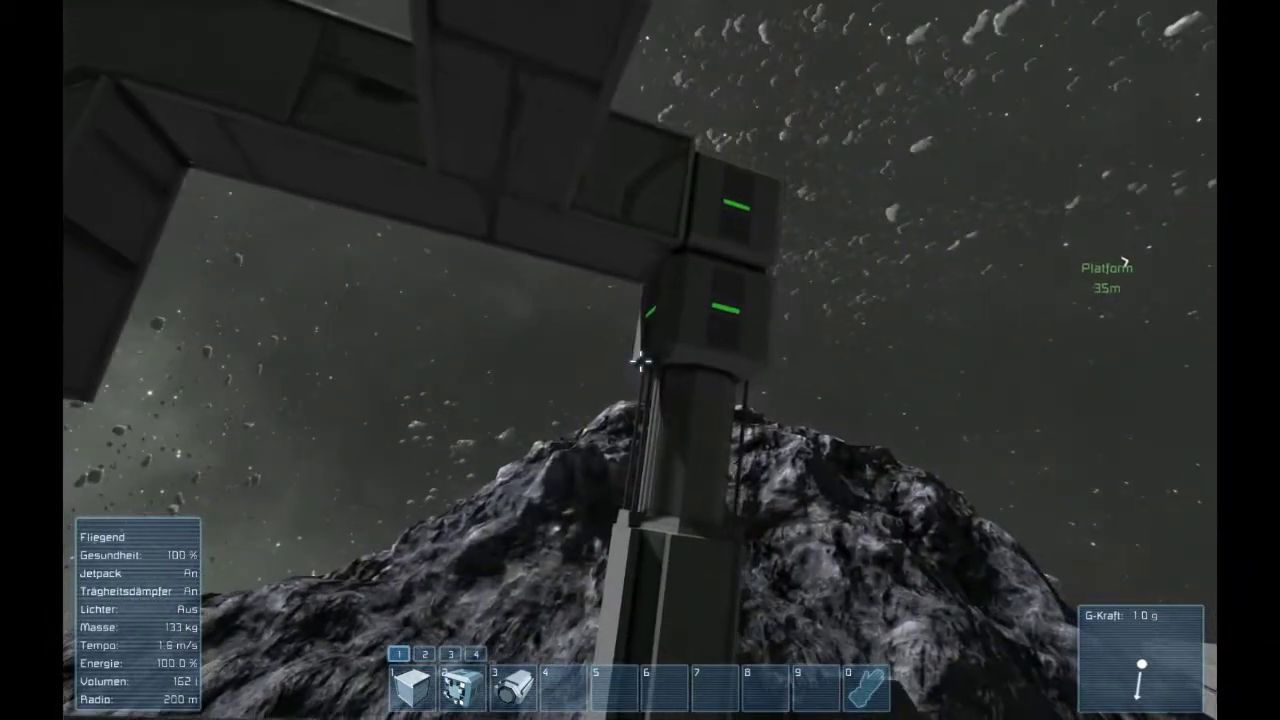
Ready Block verbinden, dismiss the inventory screen, and reach Piston 6's controls
key(2)
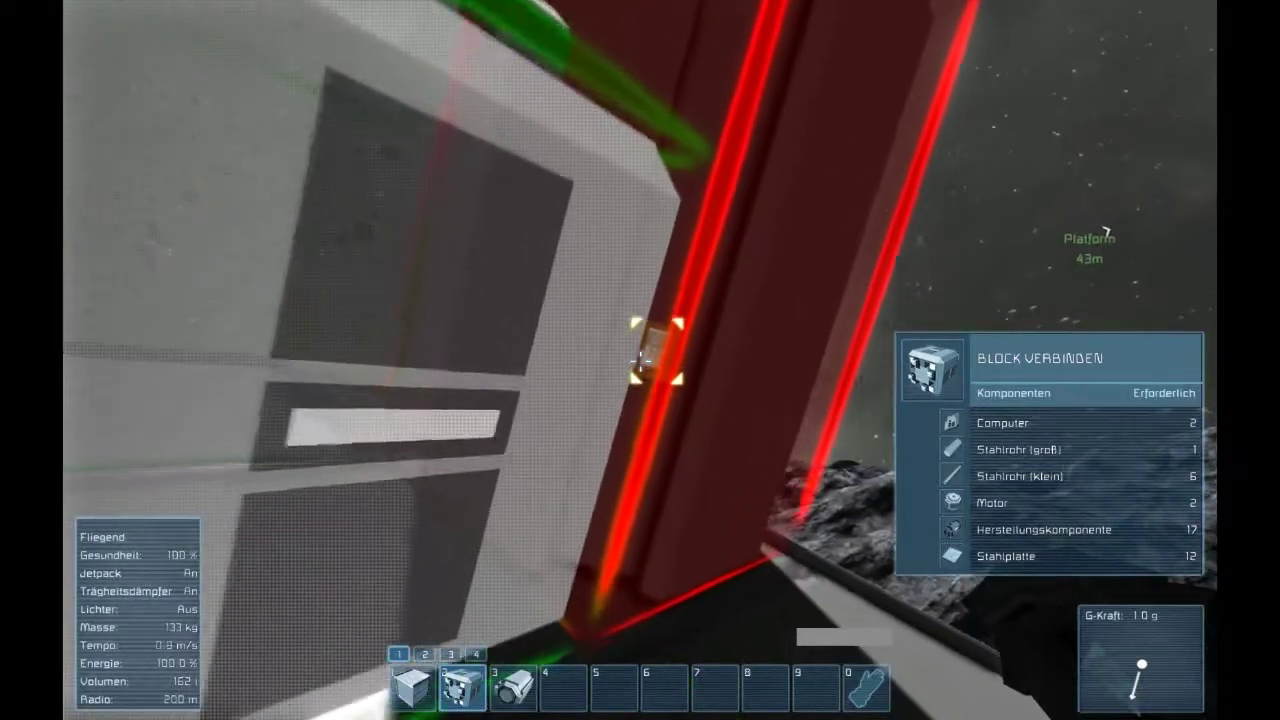
key(k)
key(Escape)
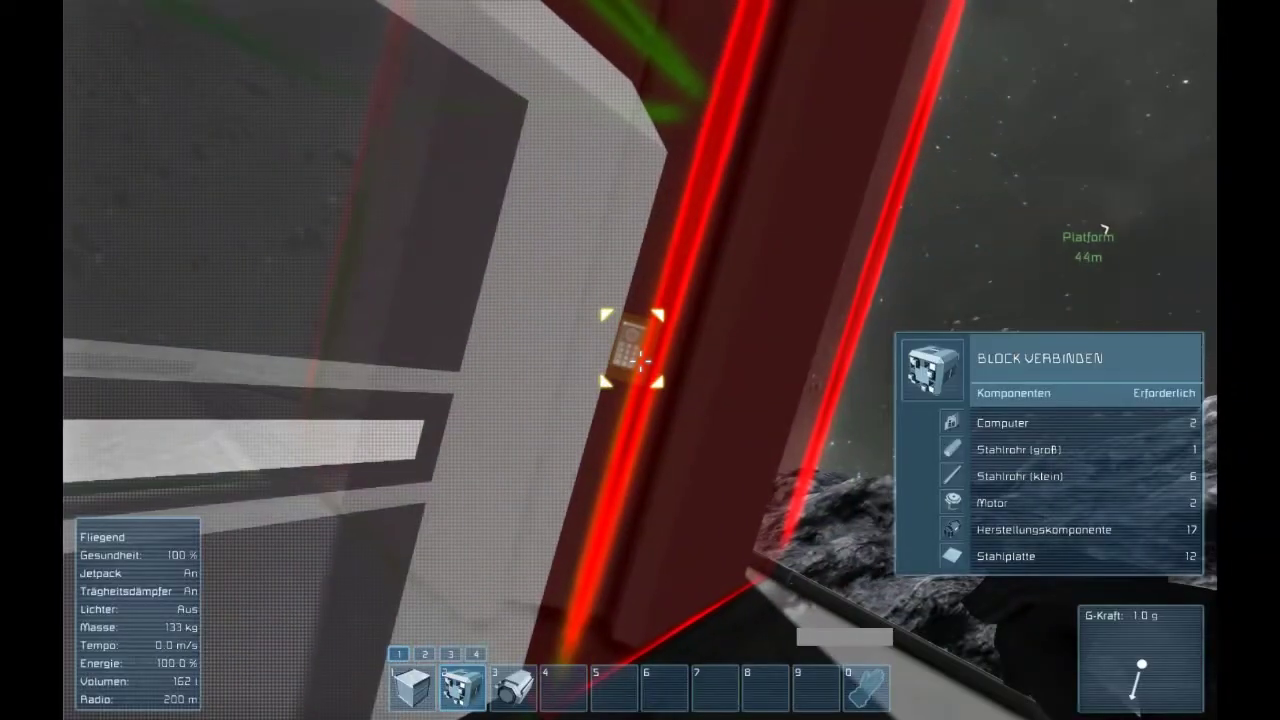
key(k)
scroll(300, 450, down, 3)
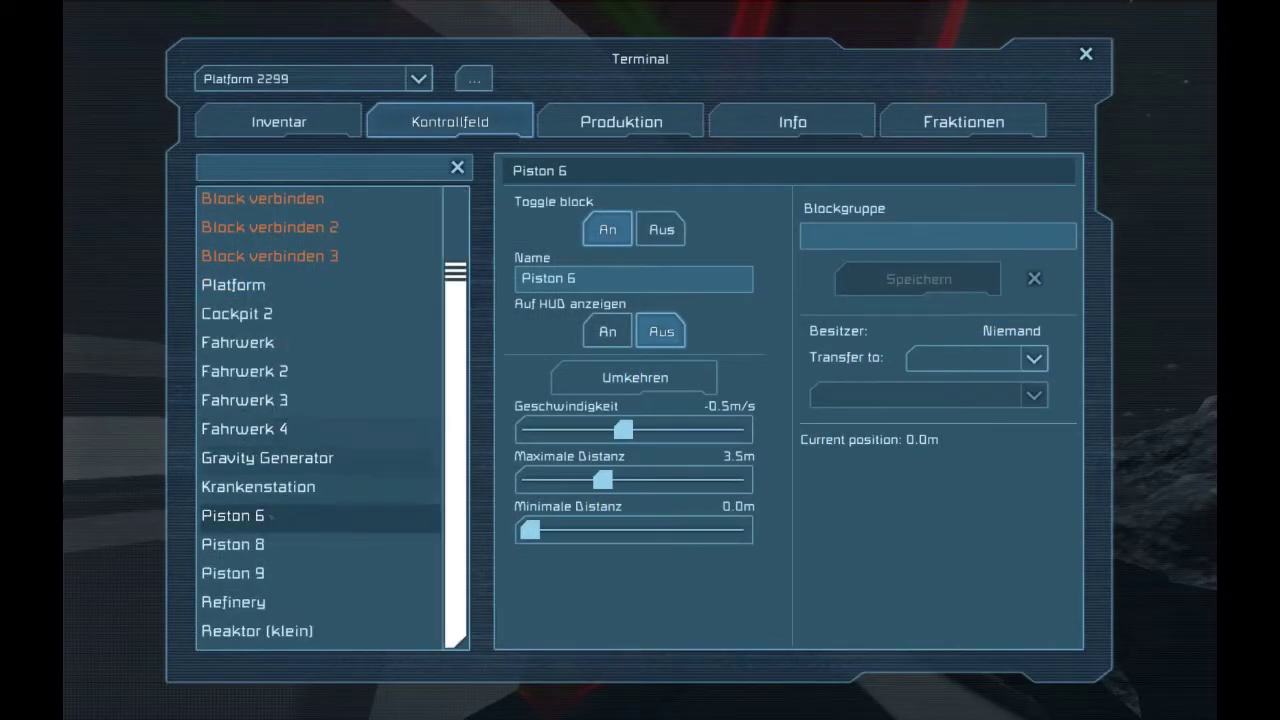
Select Pistons 6, 8 and 9 and start a new Blockgruppe name
shift+click(233, 573)
scroll(298, 326, up, 3)
click(890, 234)
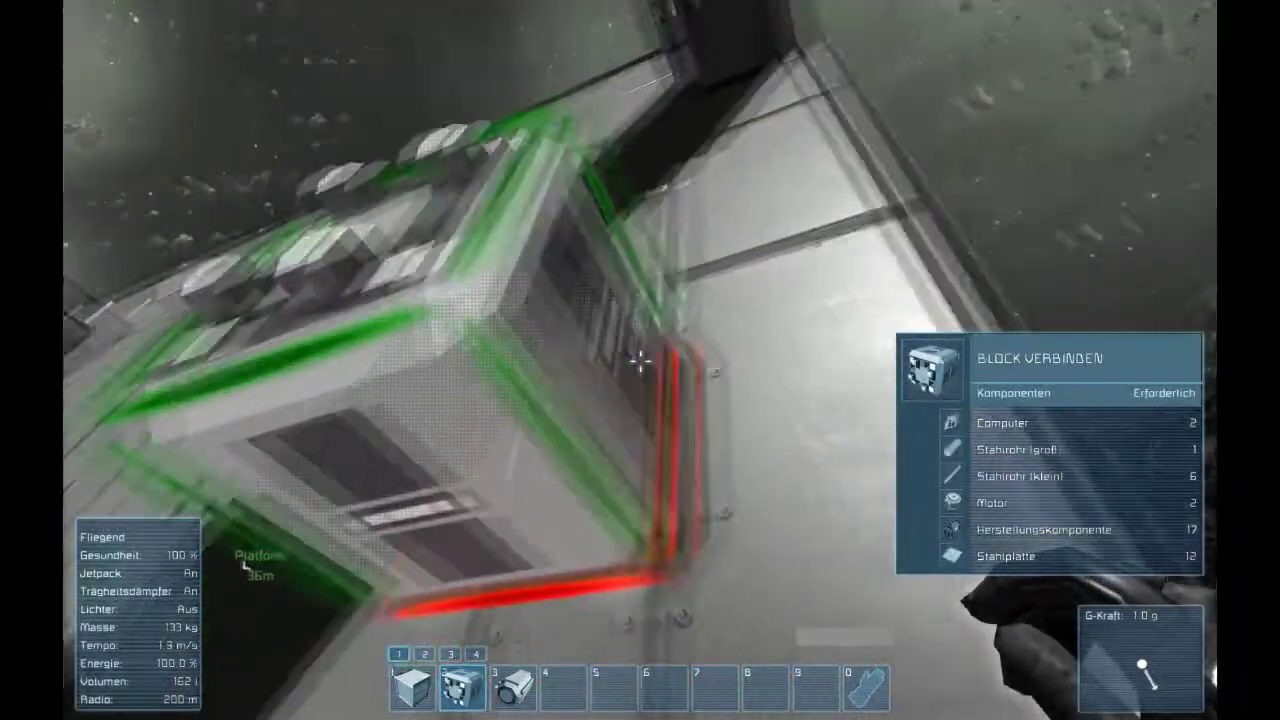
Place Piston 10 and armour blocks from slots 3, 1 and 2, then reach the panel's terminal
key(3)
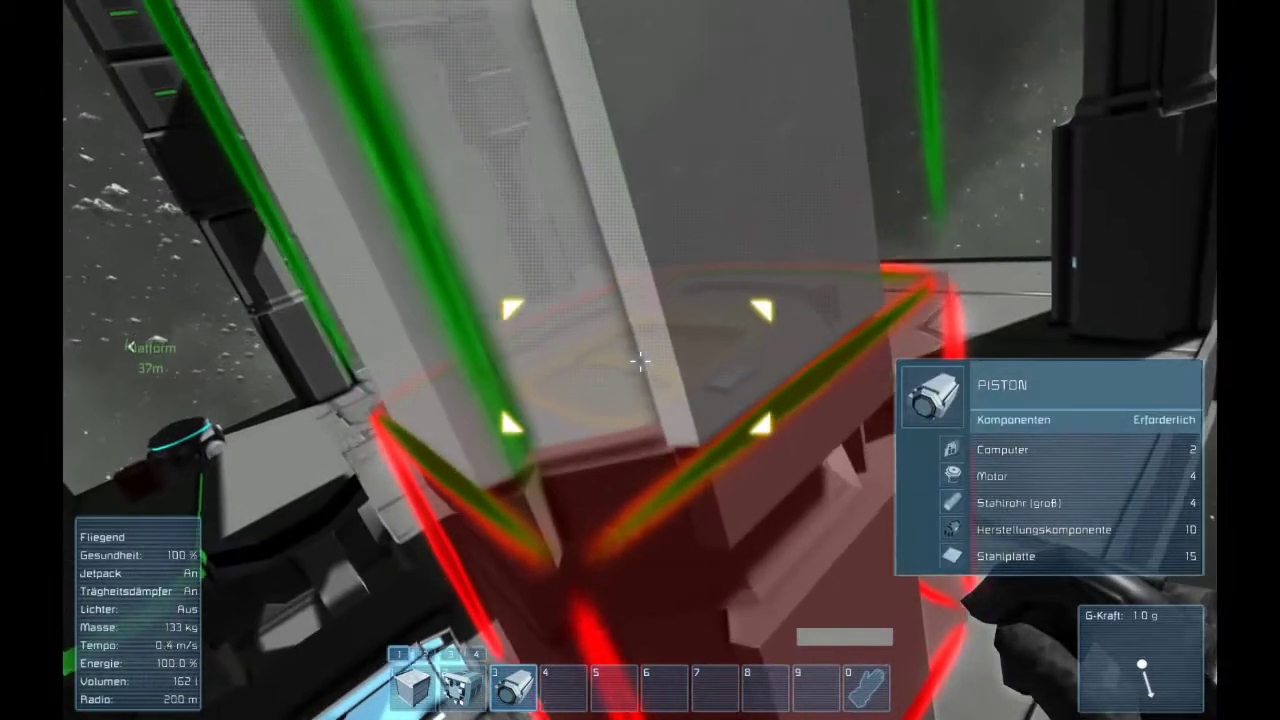
key(1)
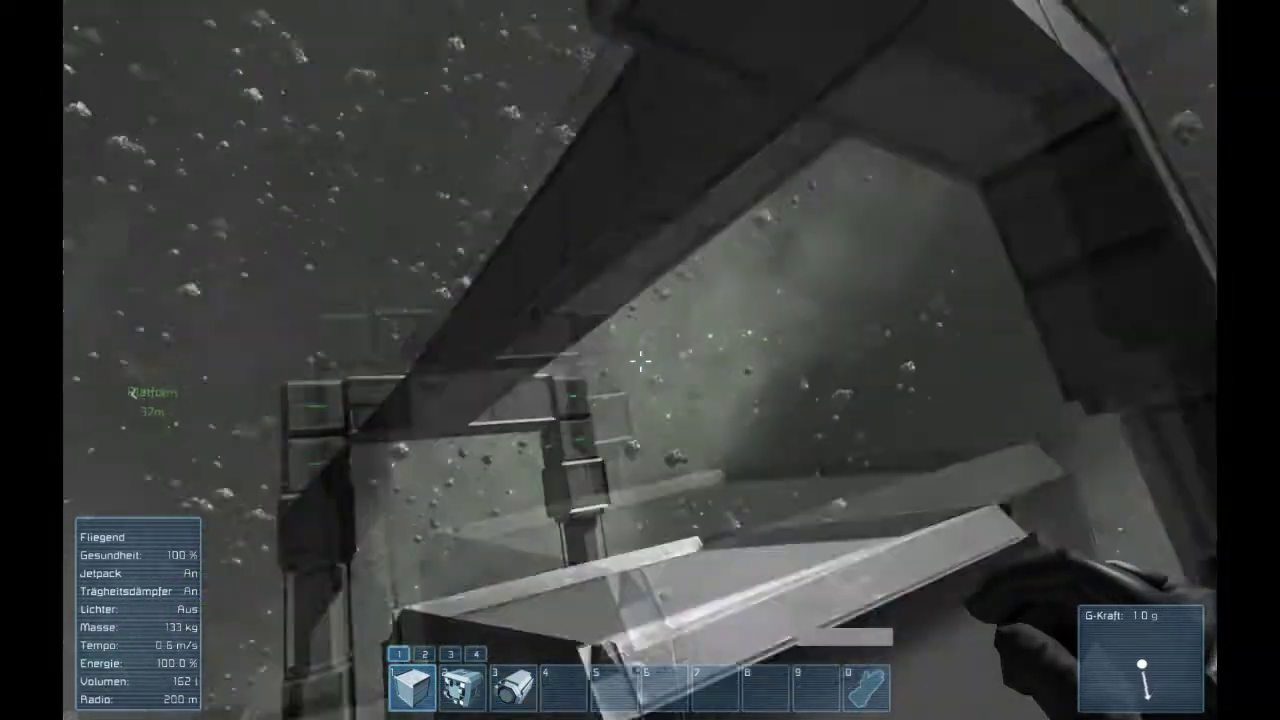
key(2)
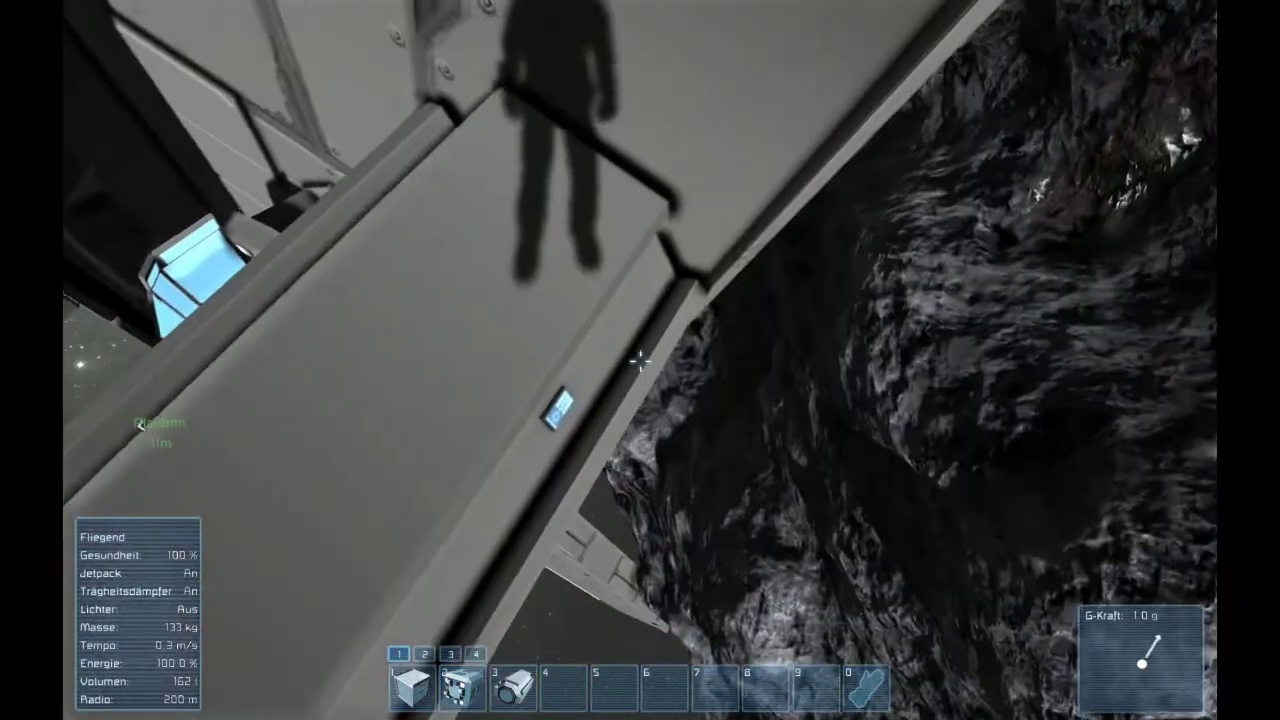
key(k)
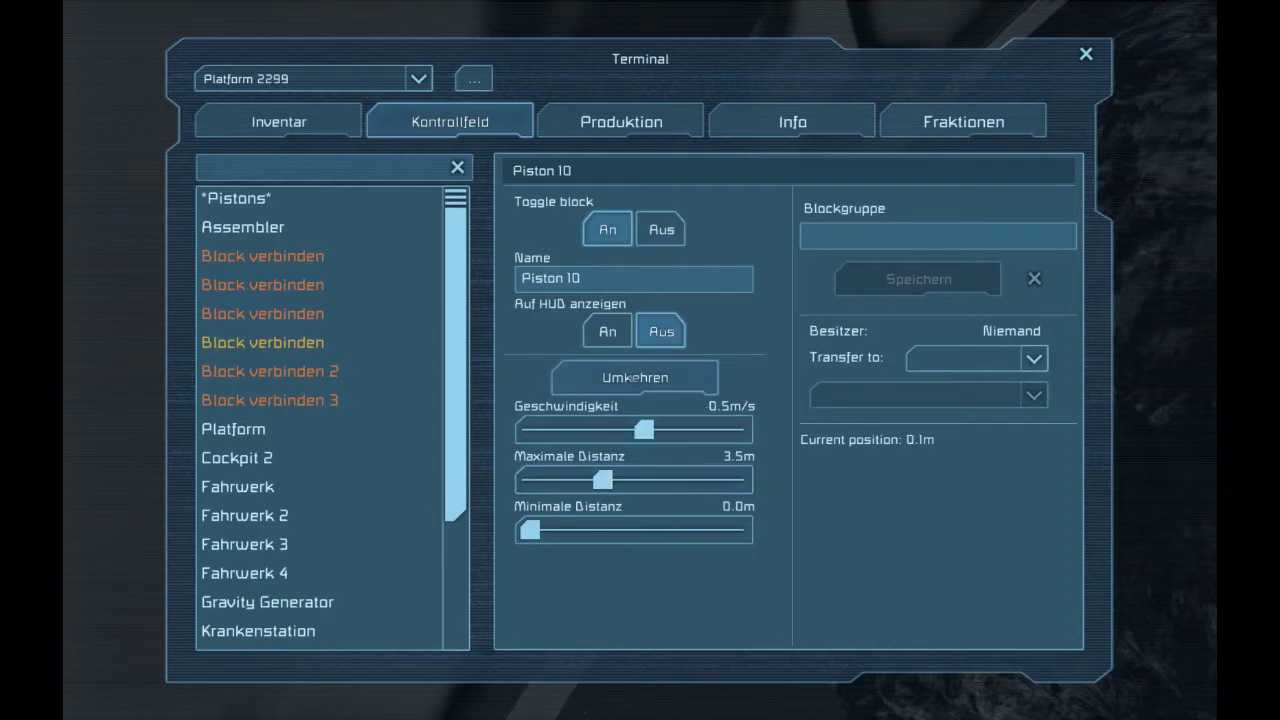
Leave the terminal and jetpack around the piston column, returning to the control panel
key(Escape)
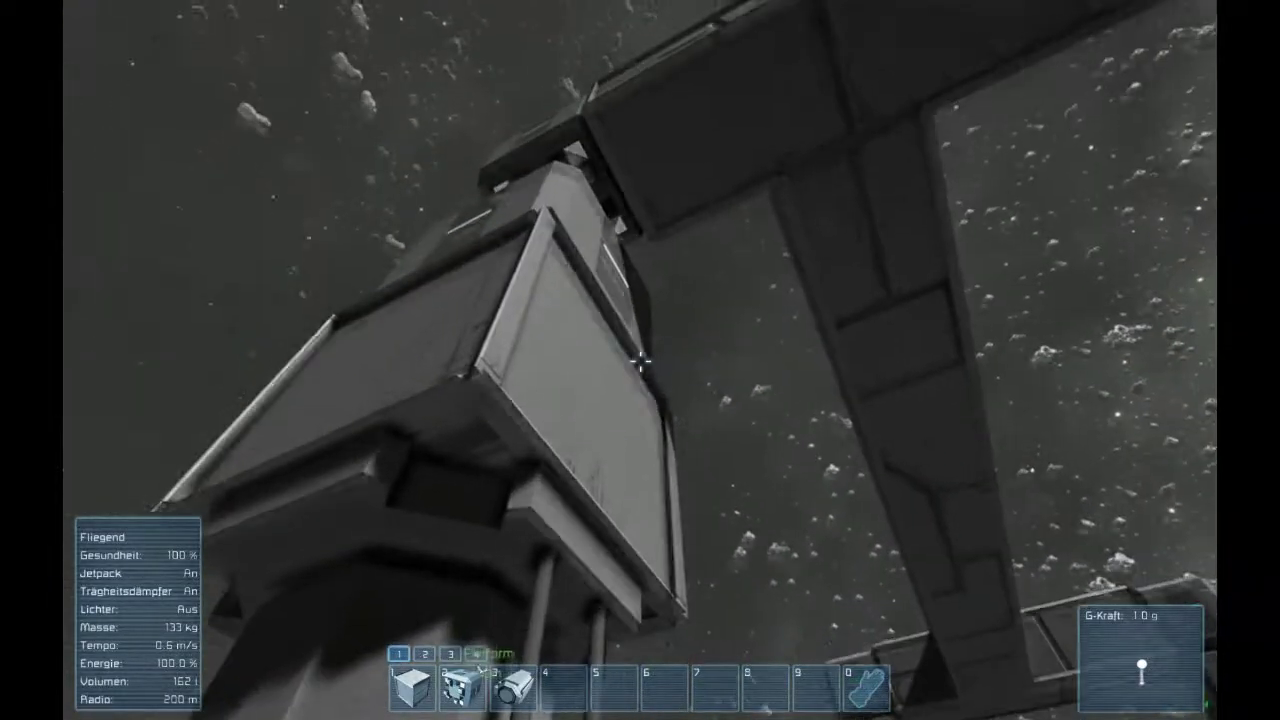
key(s)
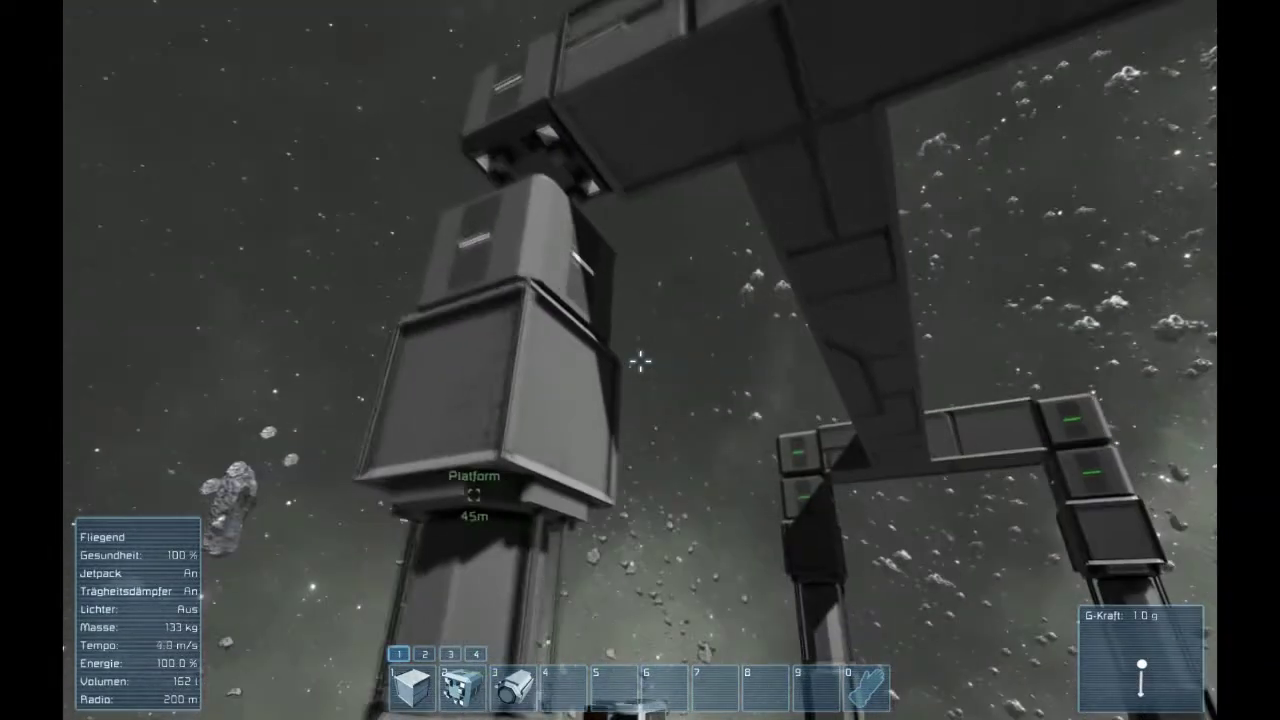
key(s)
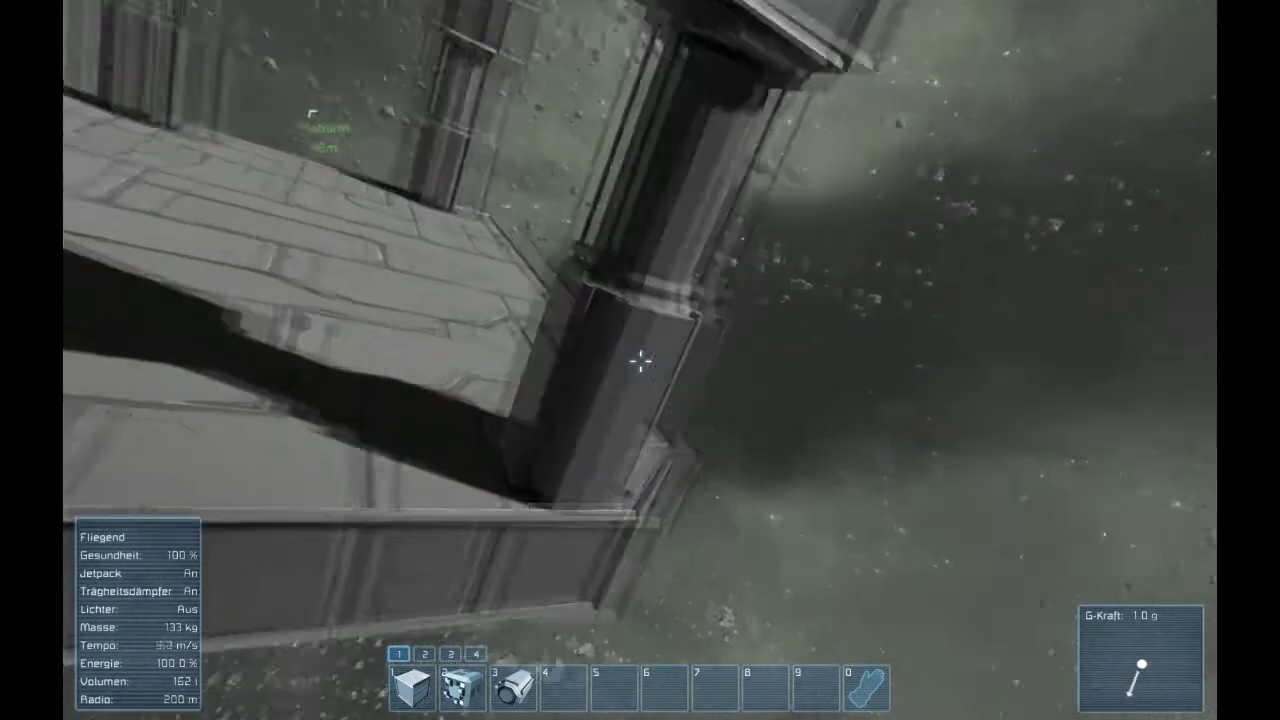
key(w)
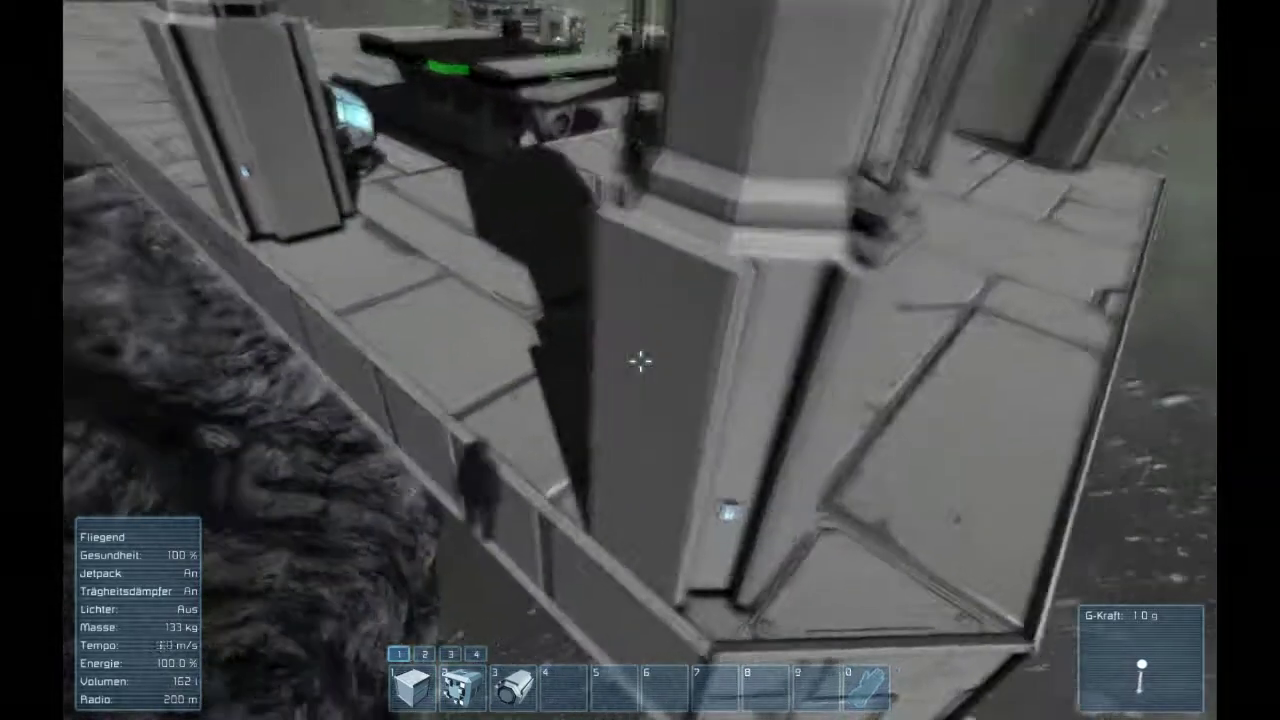
key(w)
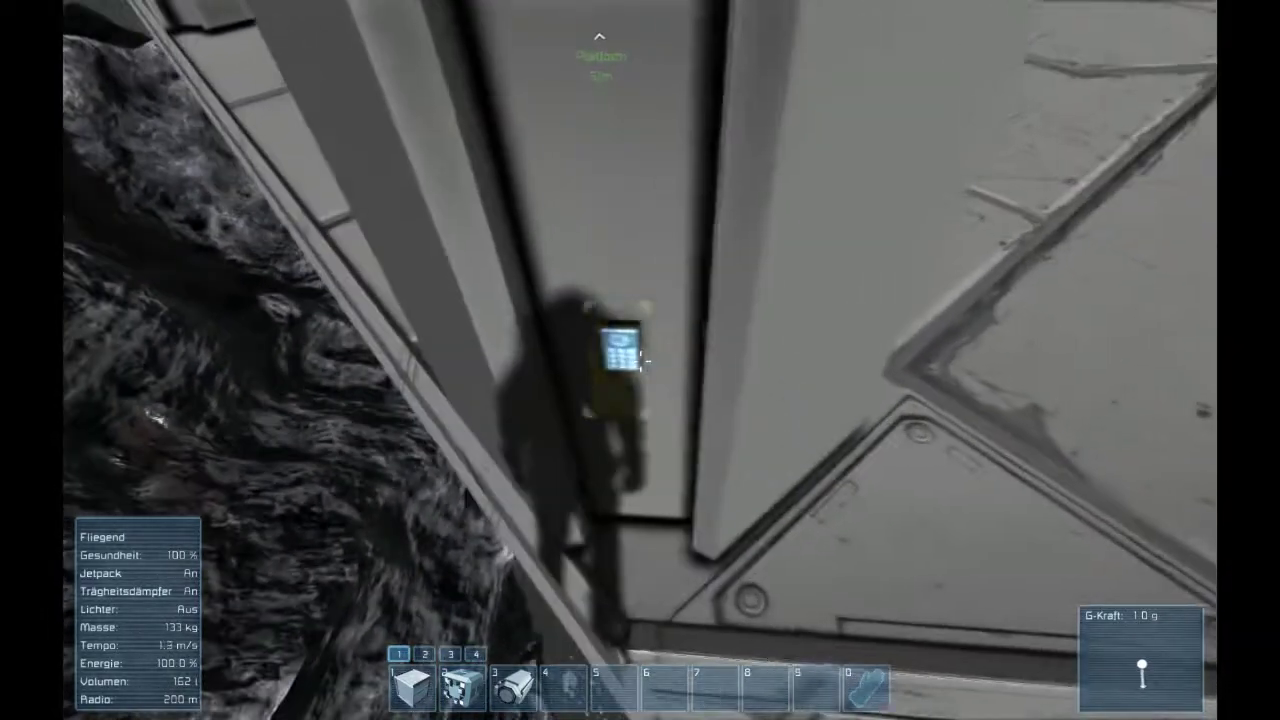
In the terminal, select the Pistons group and the range Piston 6 through Piston 10
key(k)
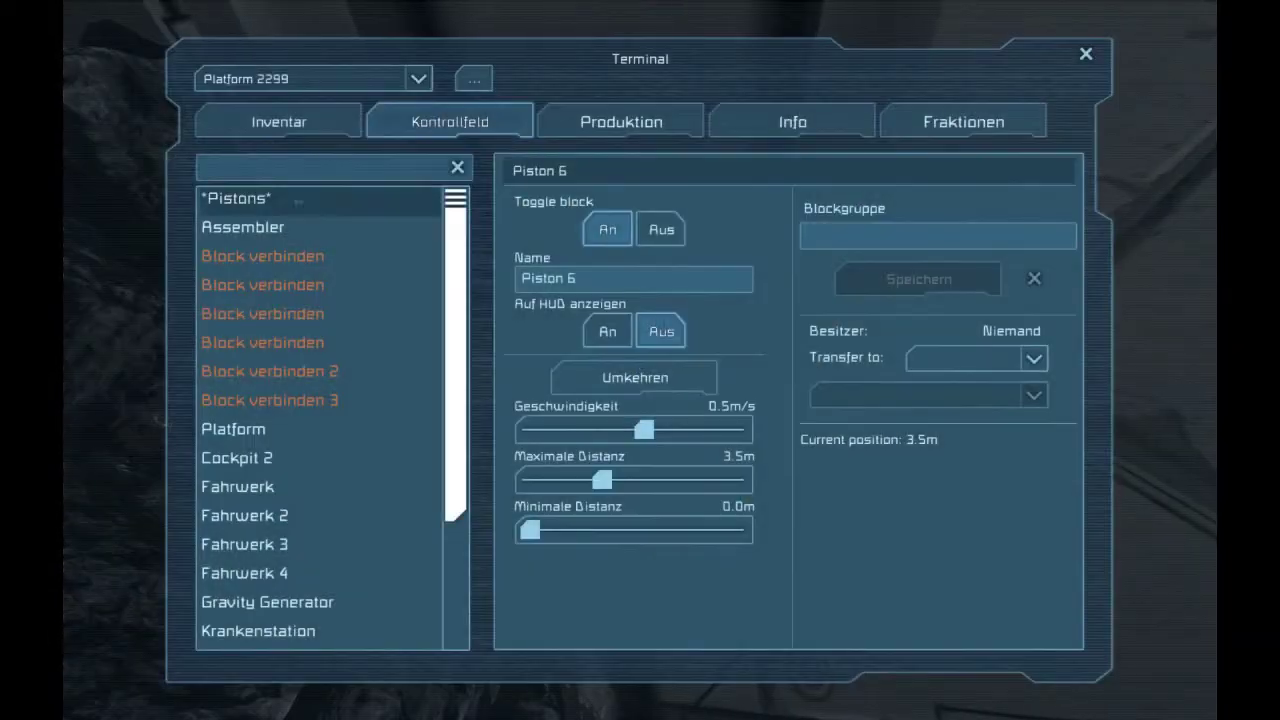
click(293, 199)
scroll(300, 400, down, 3)
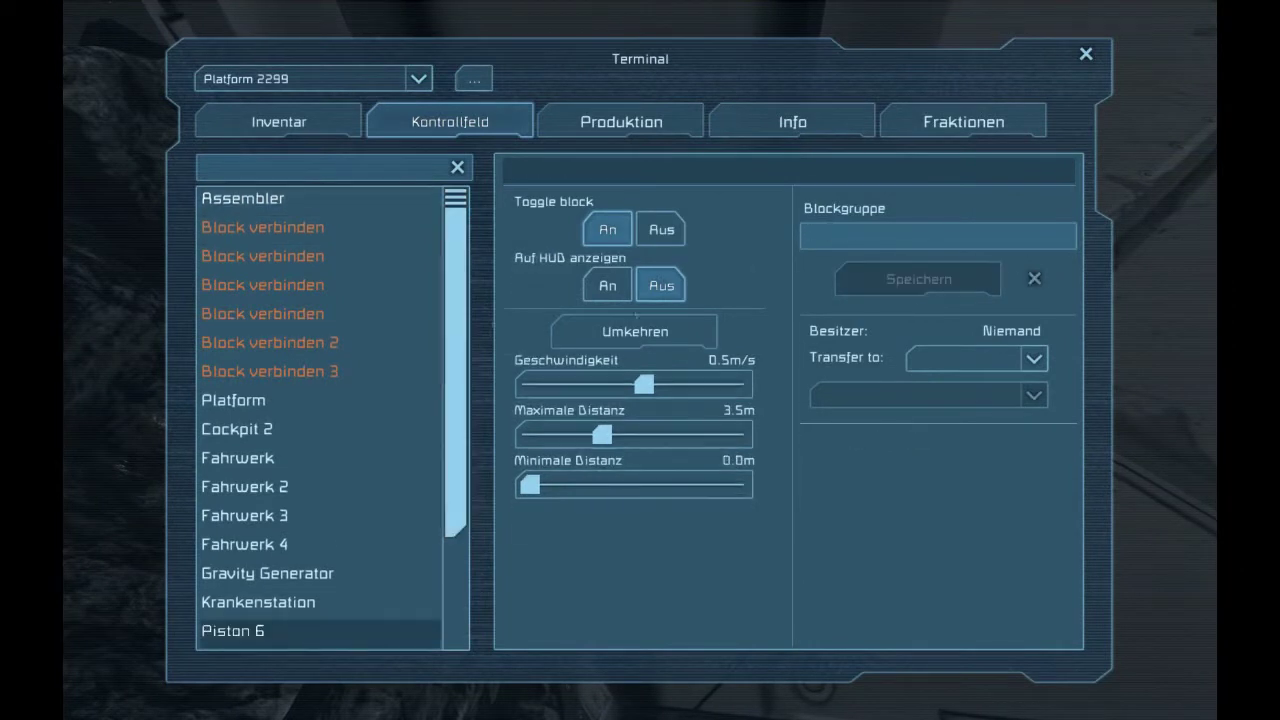
scroll(300, 400, down, 3)
click(275, 481)
shift+click(265, 573)
text(Pistons)
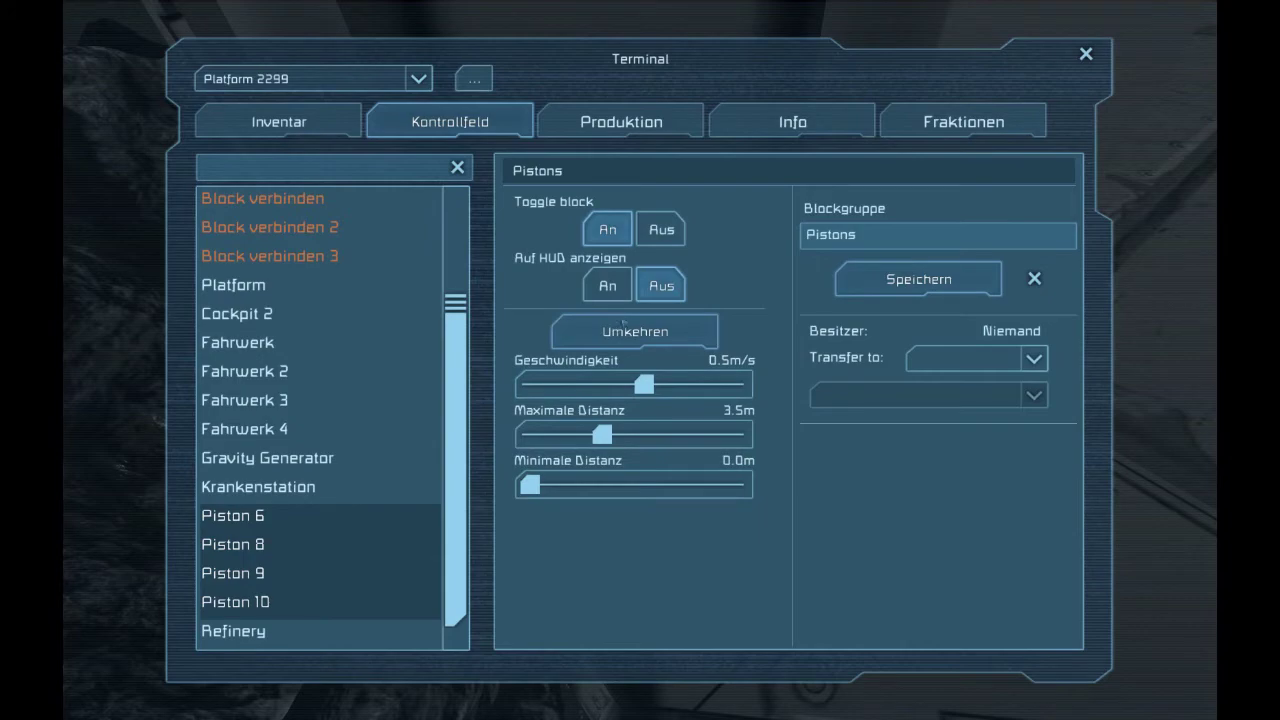
key(Escape)
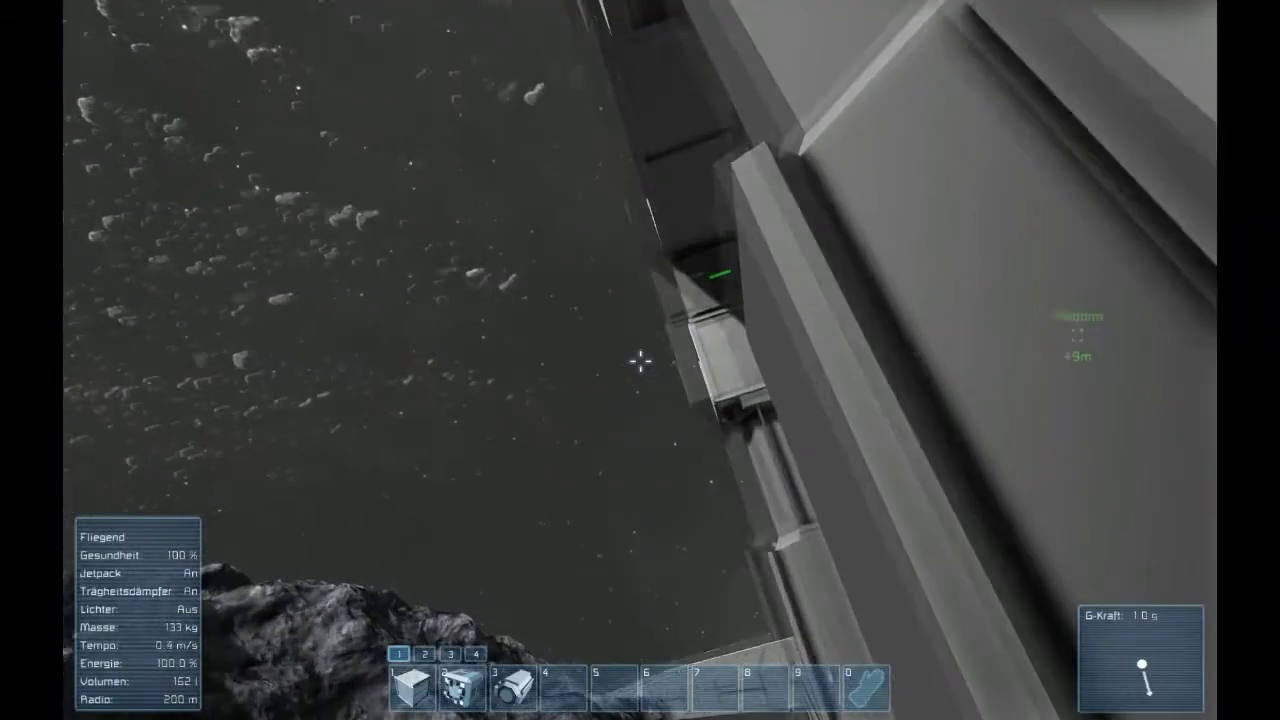